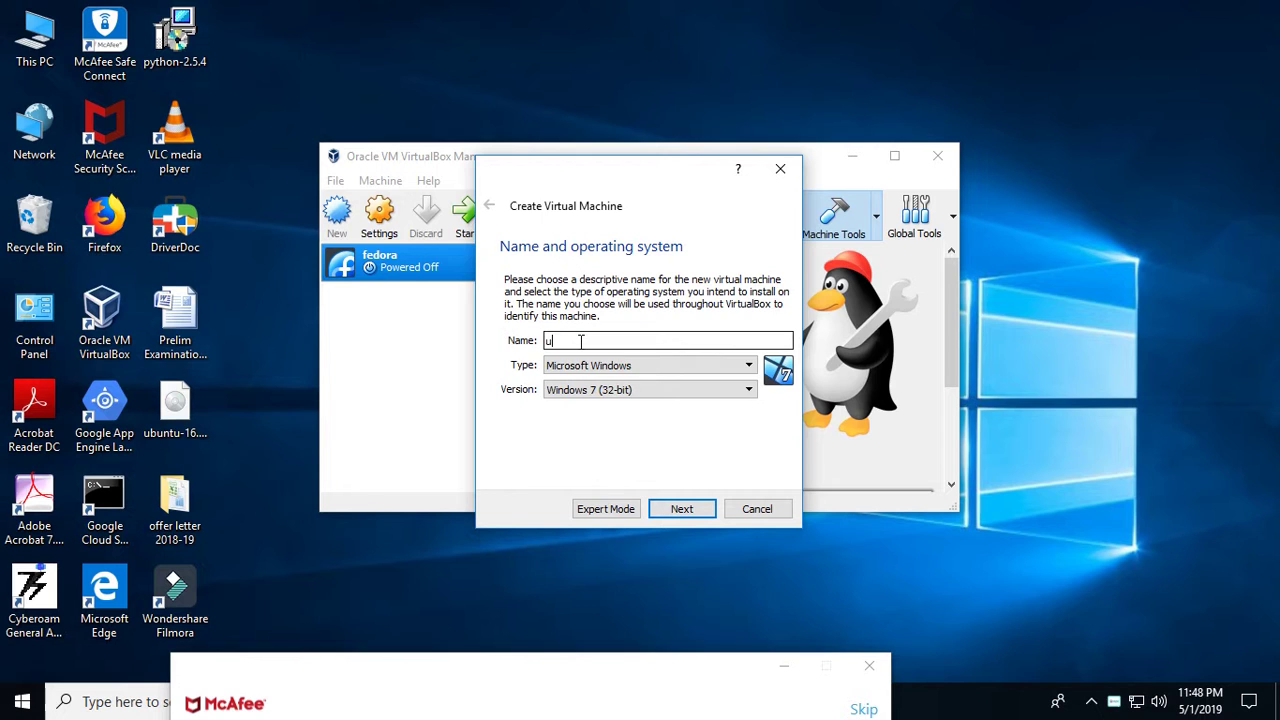
Name the new virtual machine ubuntu, of type Linux and version Ubuntu (64-bit), and accept the 1024 MB memory size
type("untu")
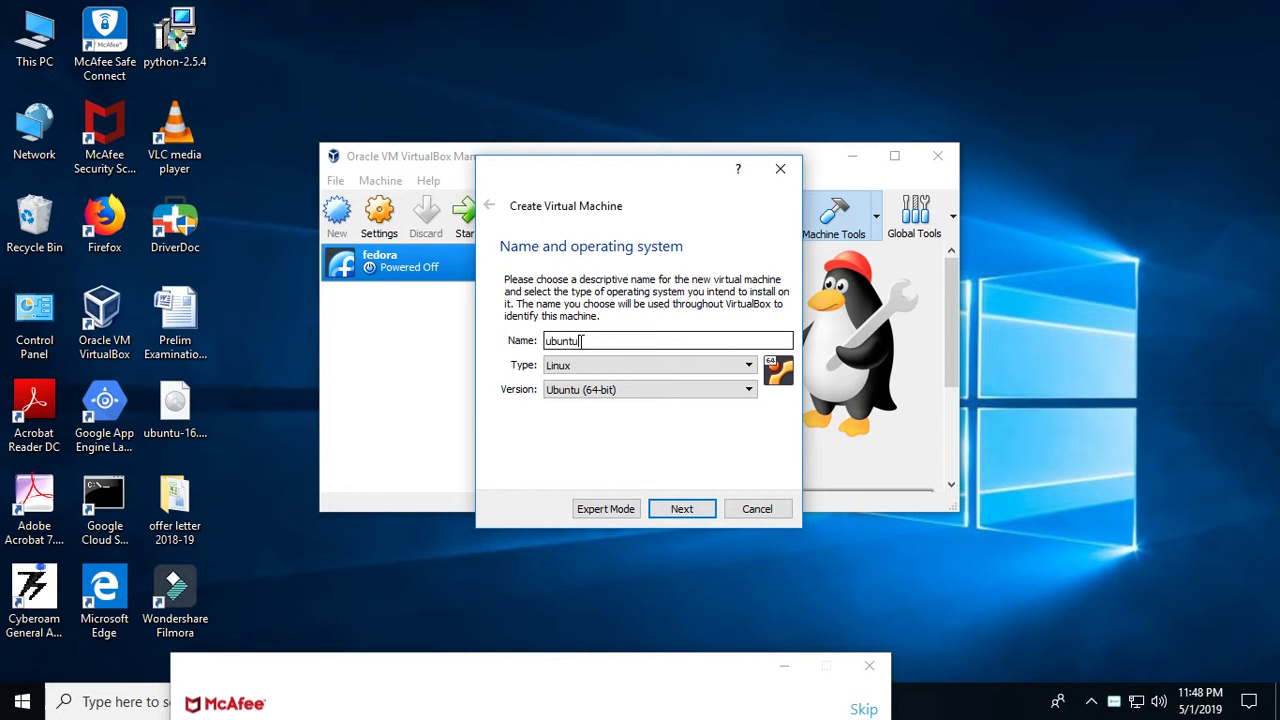
left_click(682, 512)
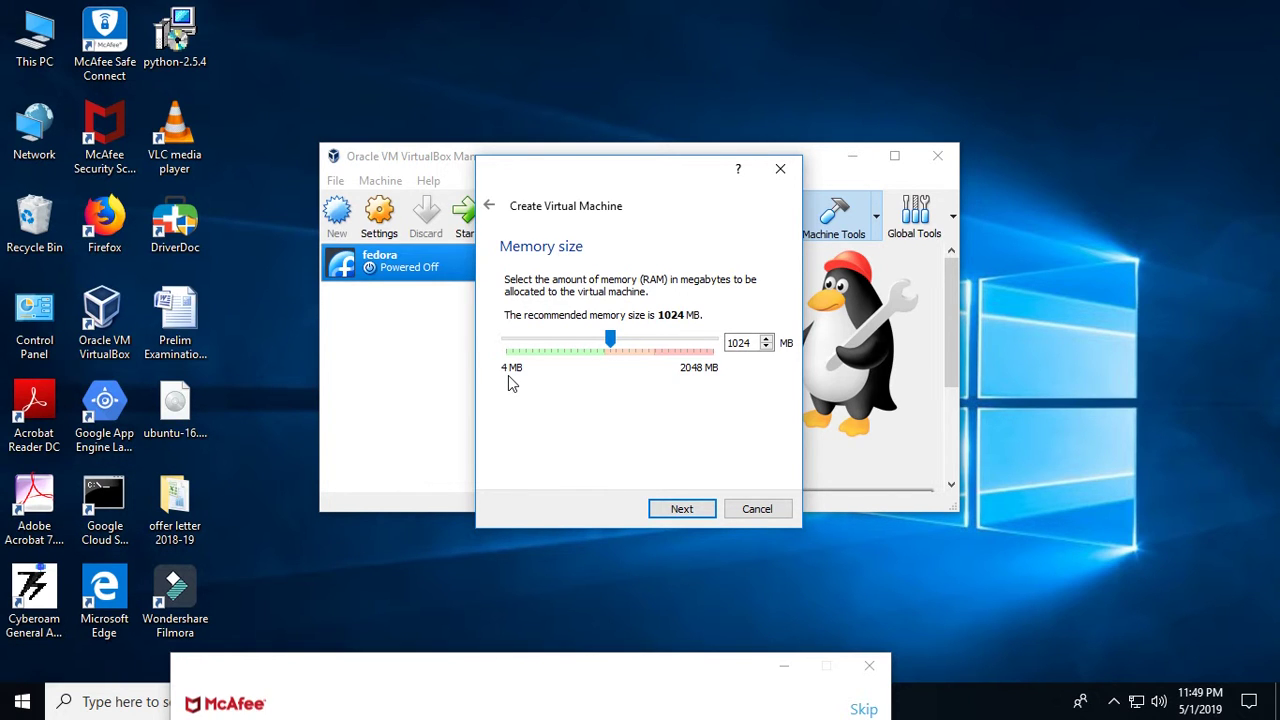
left_click(697, 509)
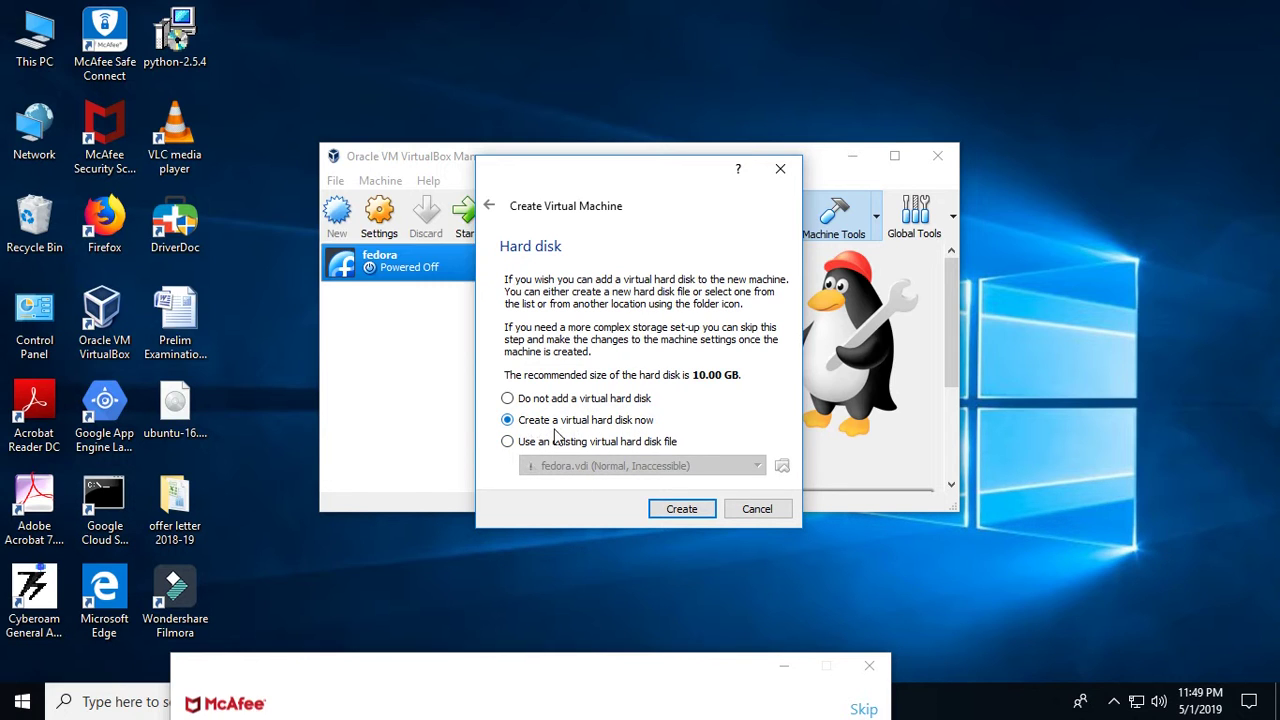
Create a dynamically allocated 10.00 GB VDI virtual hard disk named ubuntu for the new machine
left_click(682, 509)
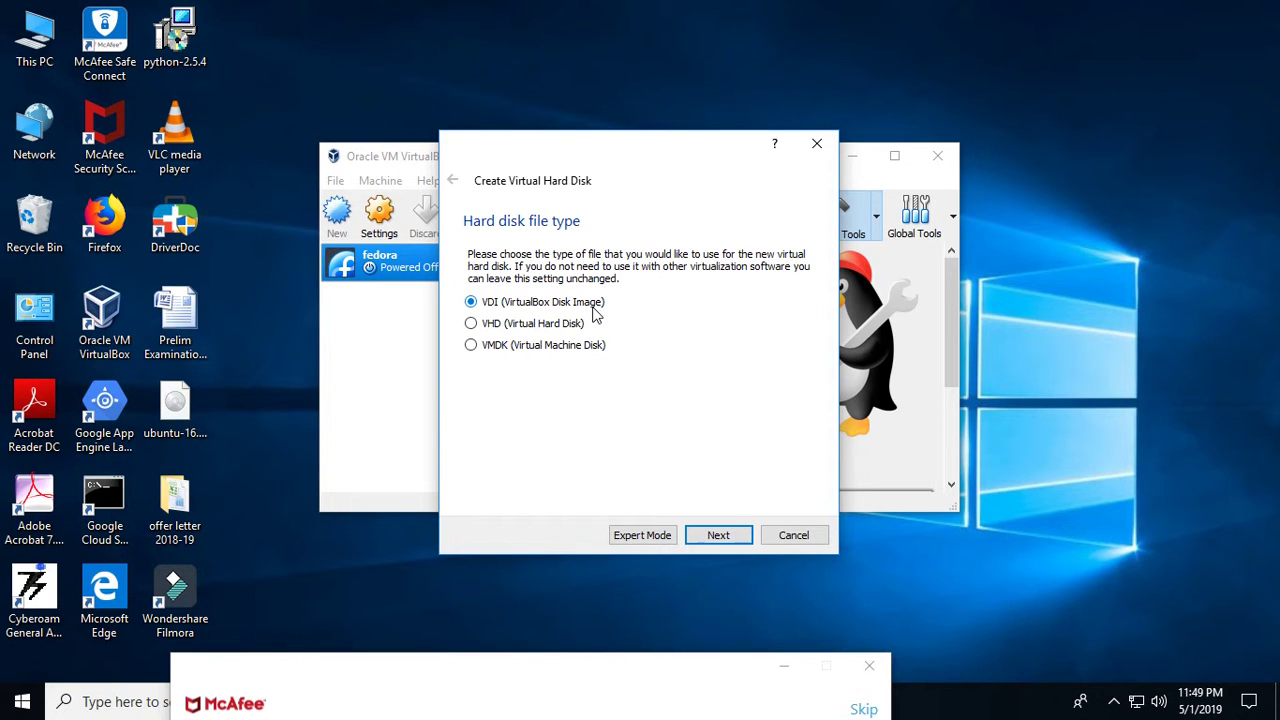
left_click(718, 537)
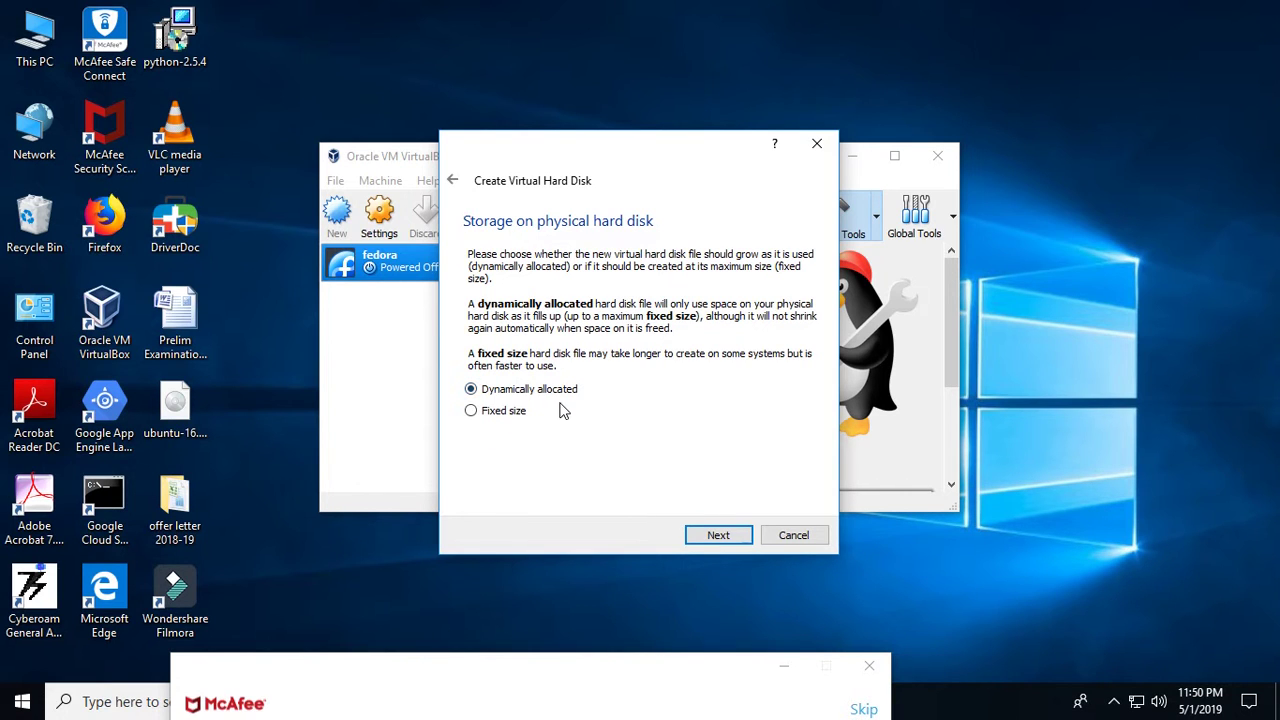
left_click(724, 537)
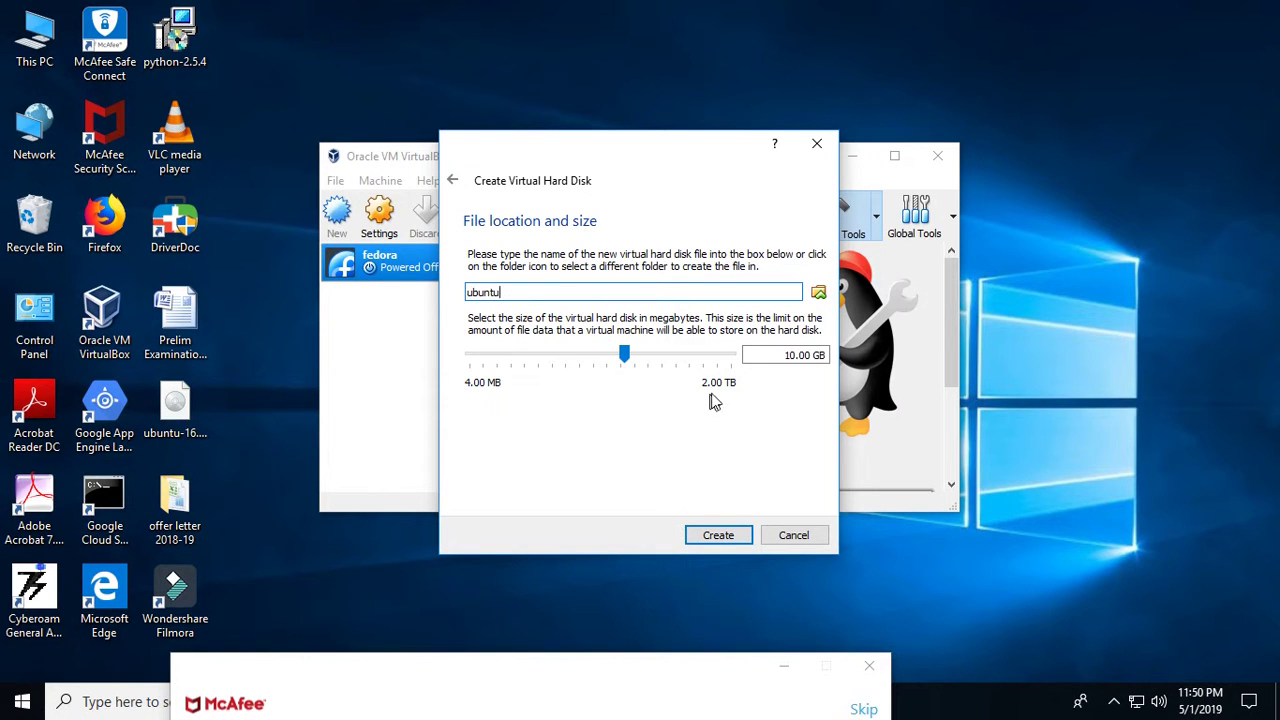
left_click(718, 536)
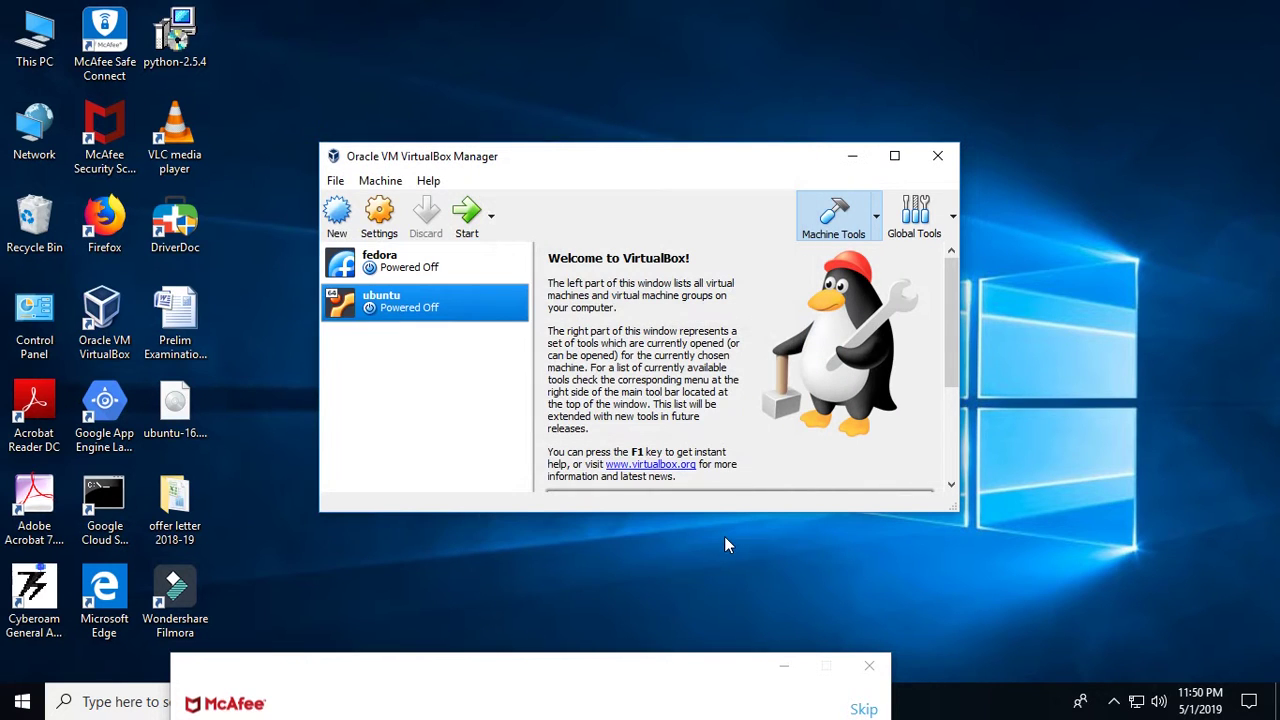
Launch the ubuntu virtual machine with a normal start
left_click(368, 314)
left_click(336, 304)
right_click(372, 312)
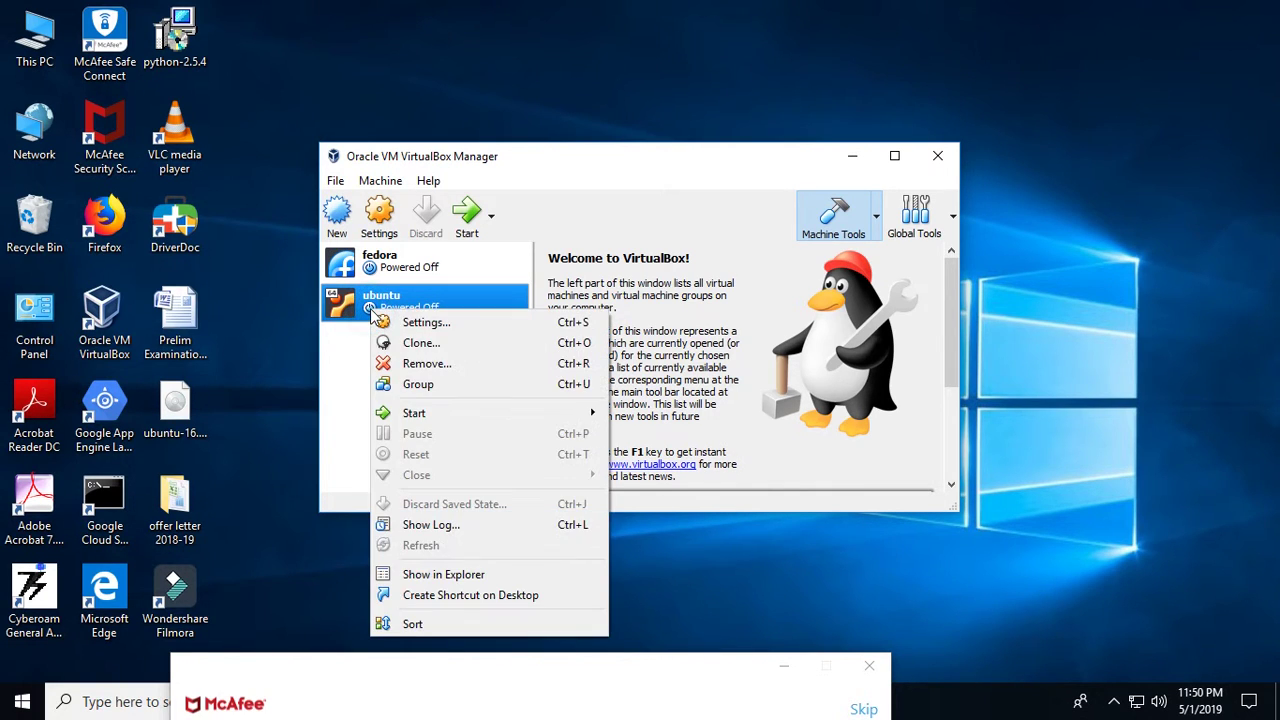
mouse_move(414, 419)
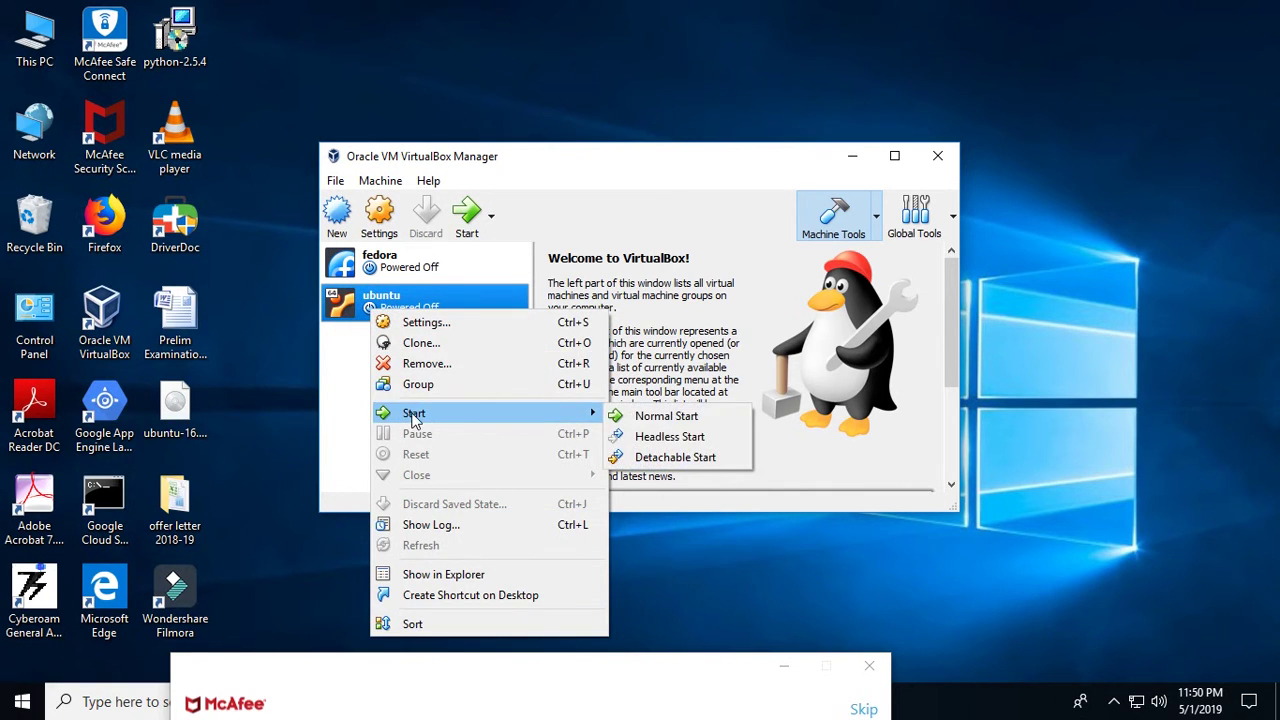
left_click(698, 422)
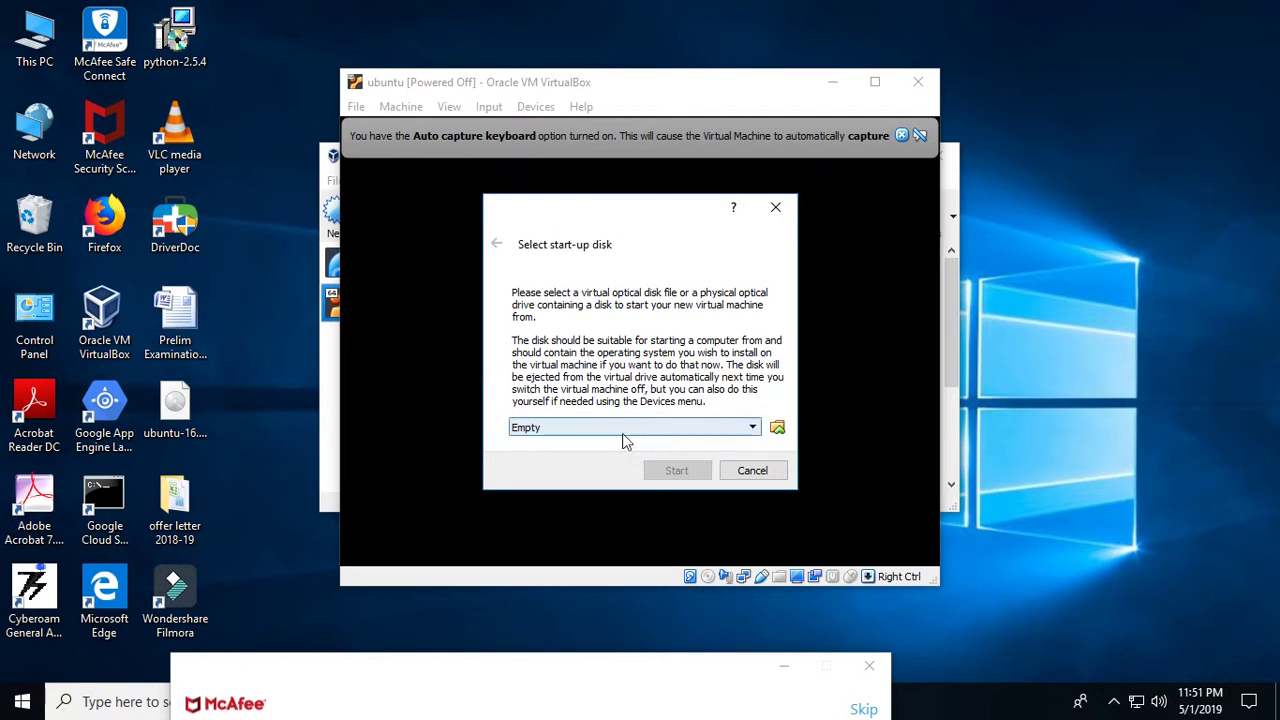
Choose ubuntu-16.04.3-desktop-amd64 from the Desktop as the start-up disk and start the machine from it
left_click(752, 428)
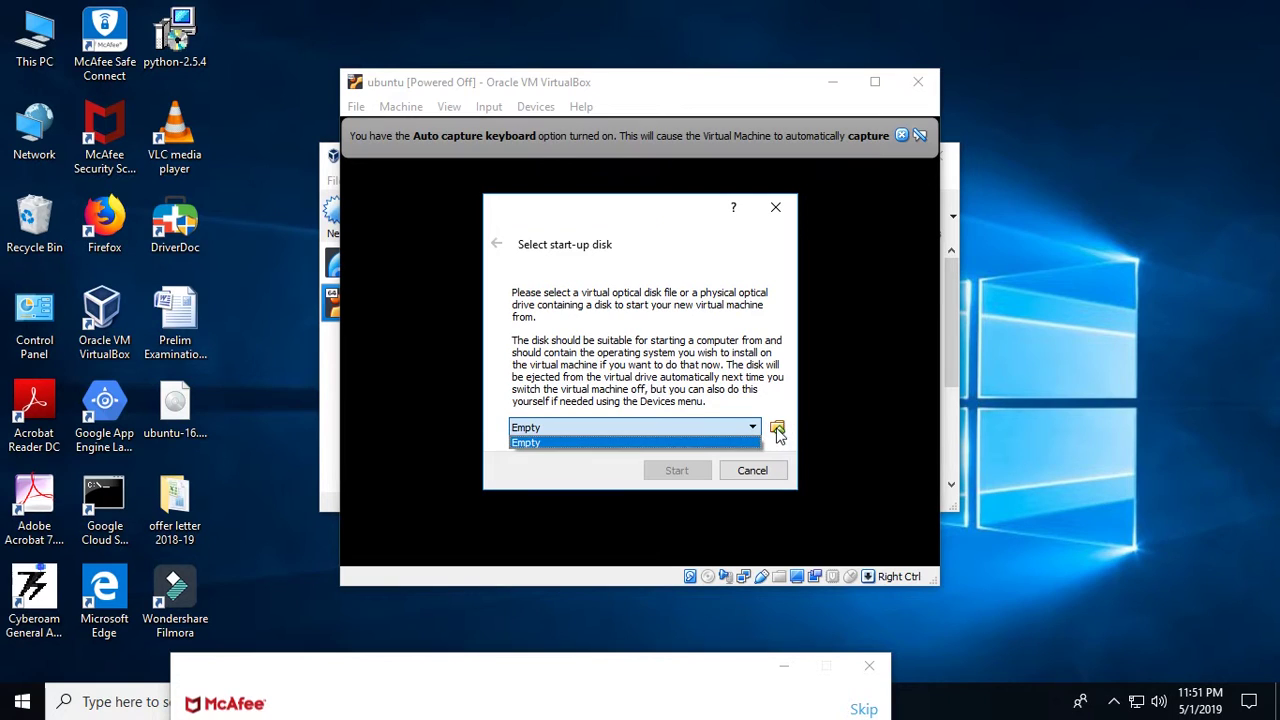
left_click(777, 428)
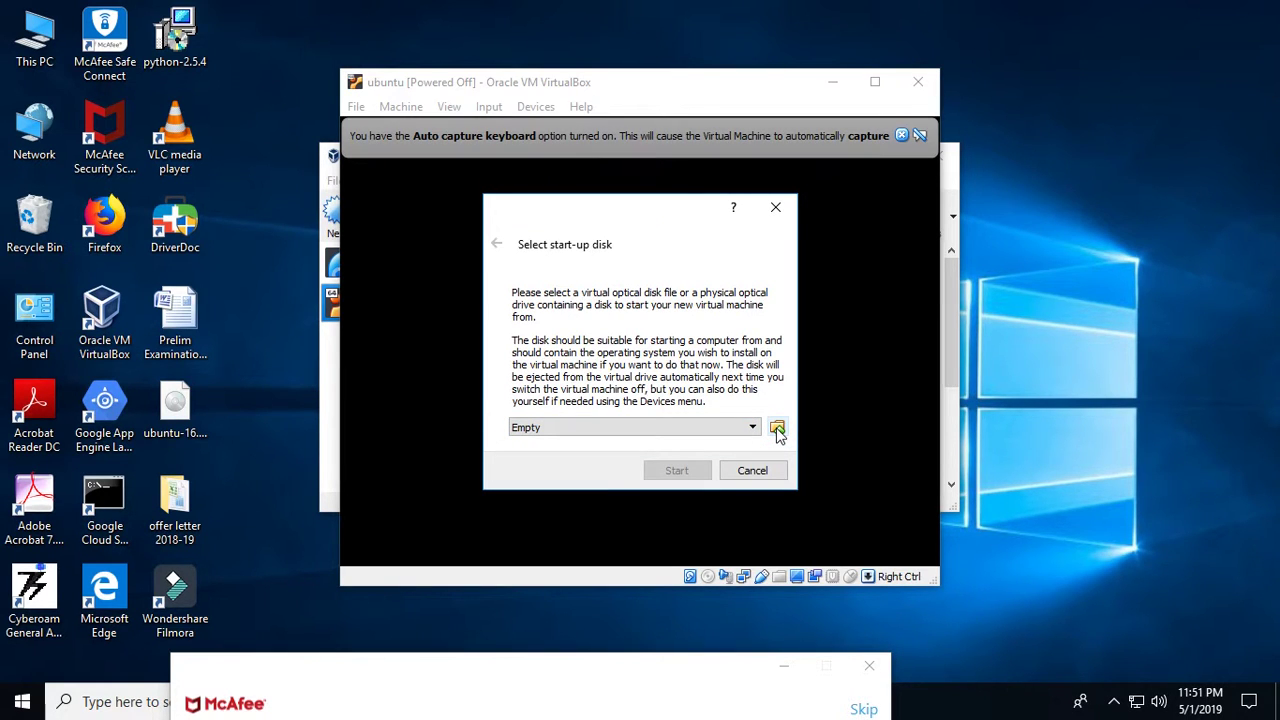
left_click(777, 429)
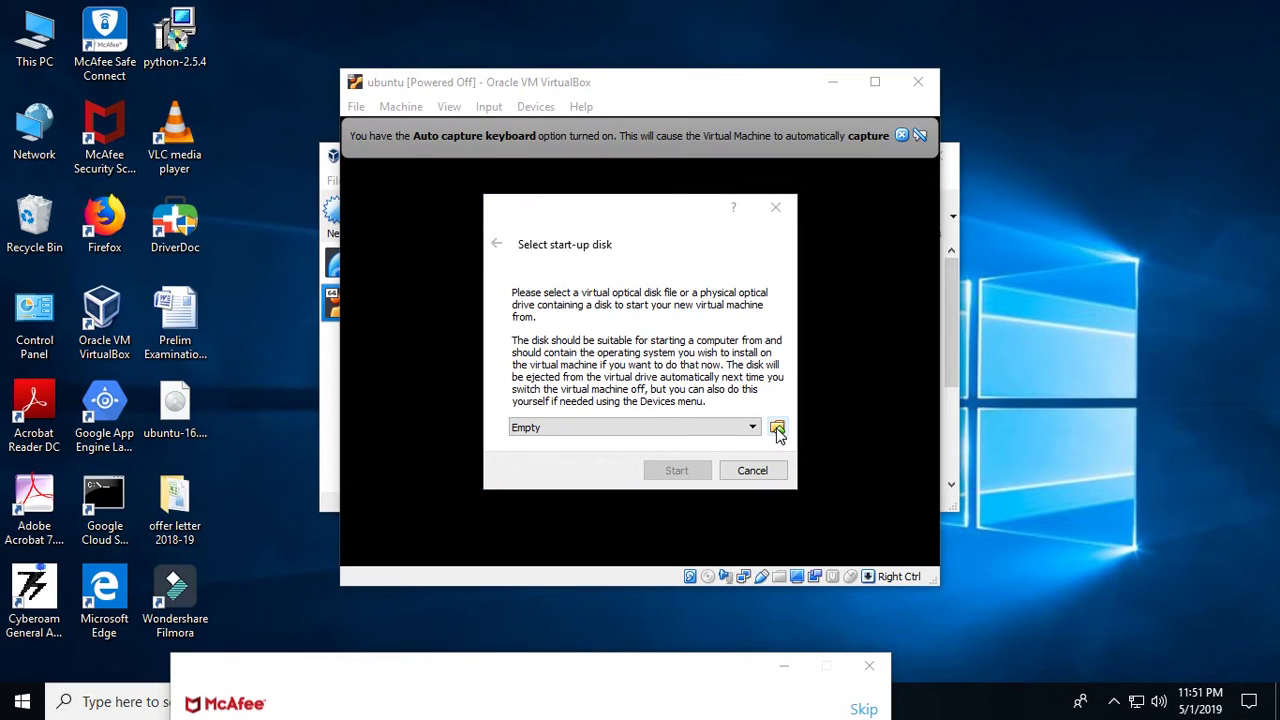
left_click(777, 429)
left_click(777, 429)
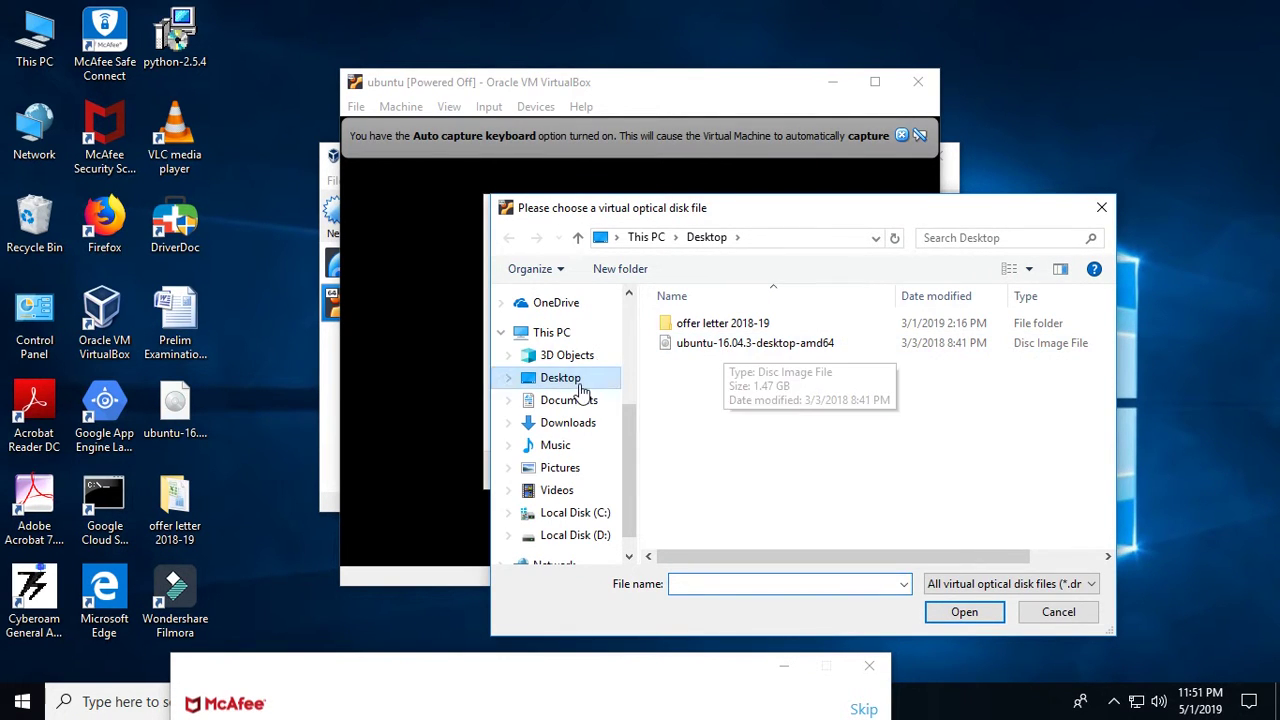
left_click(704, 344)
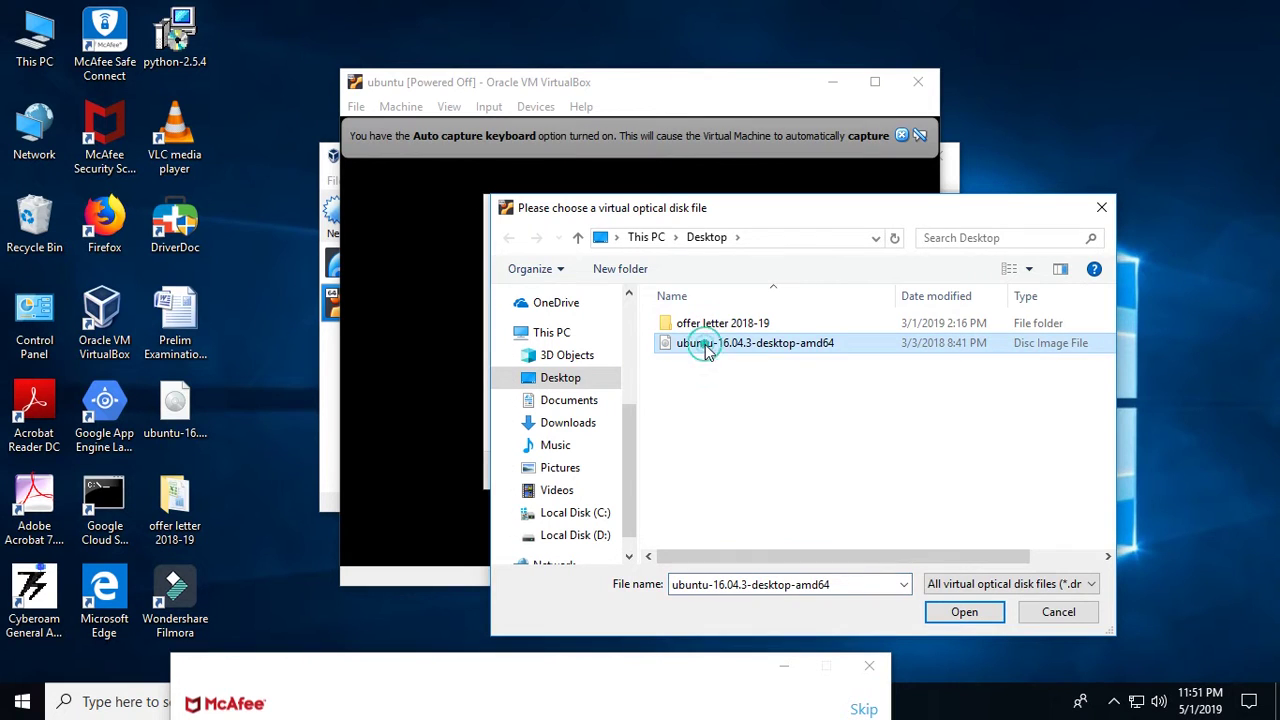
left_click(975, 614)
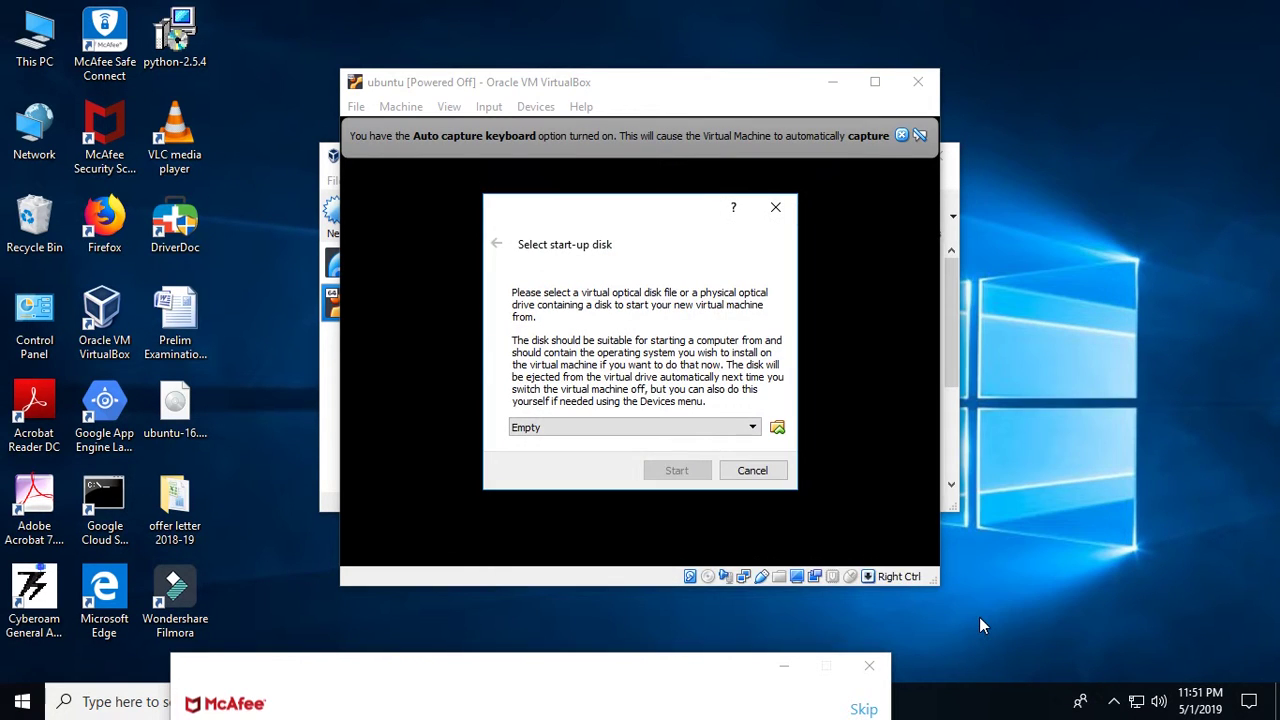
left_click(677, 470)
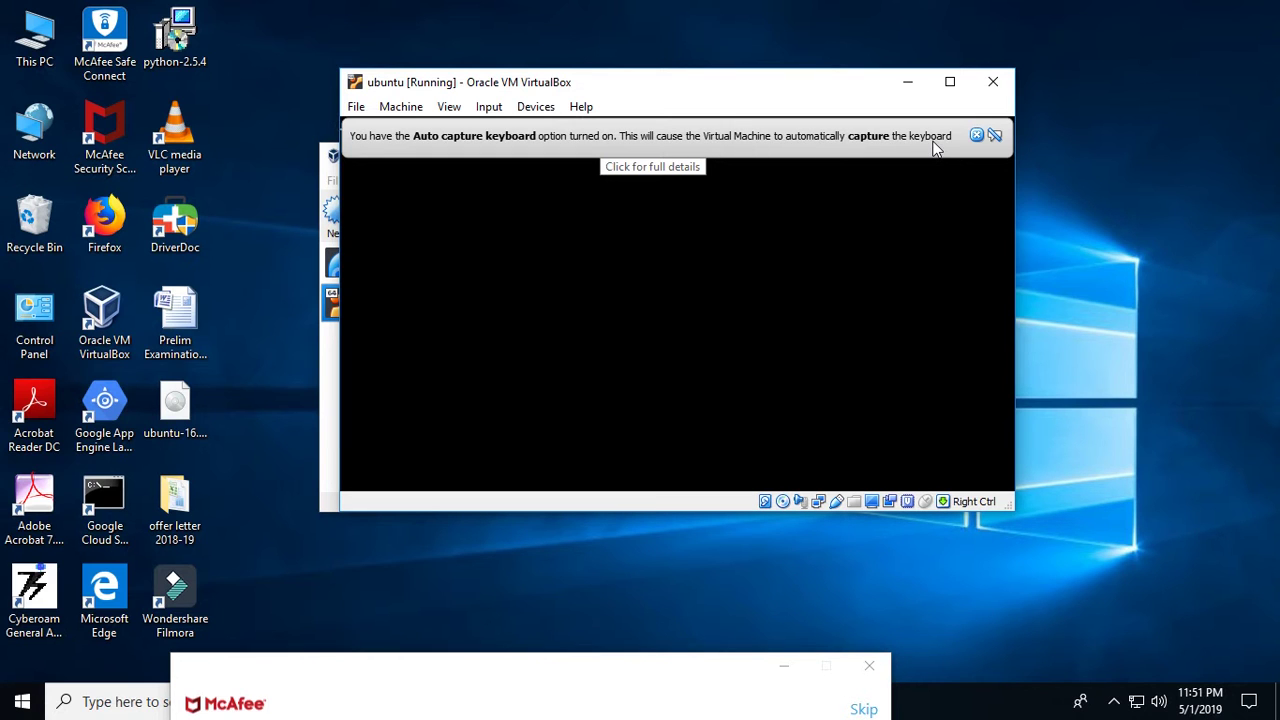
left_click(900, 250)
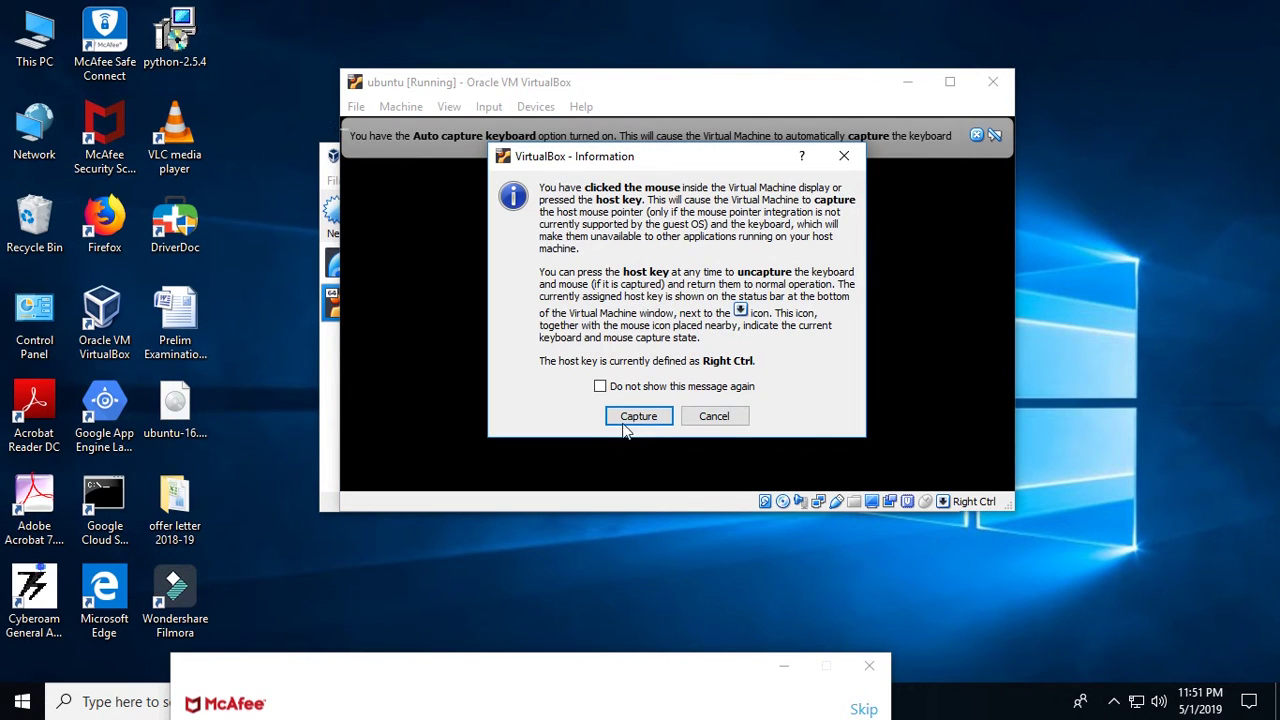
left_click(712, 417)
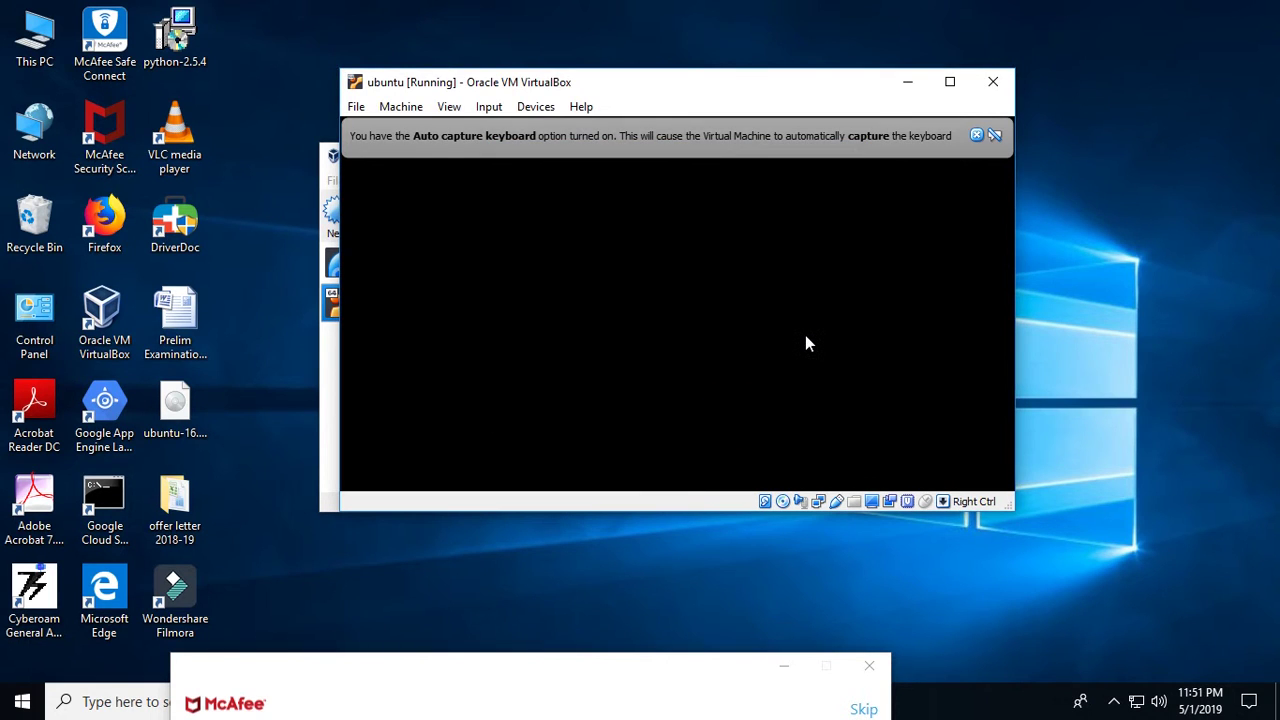
left_click(806, 337)
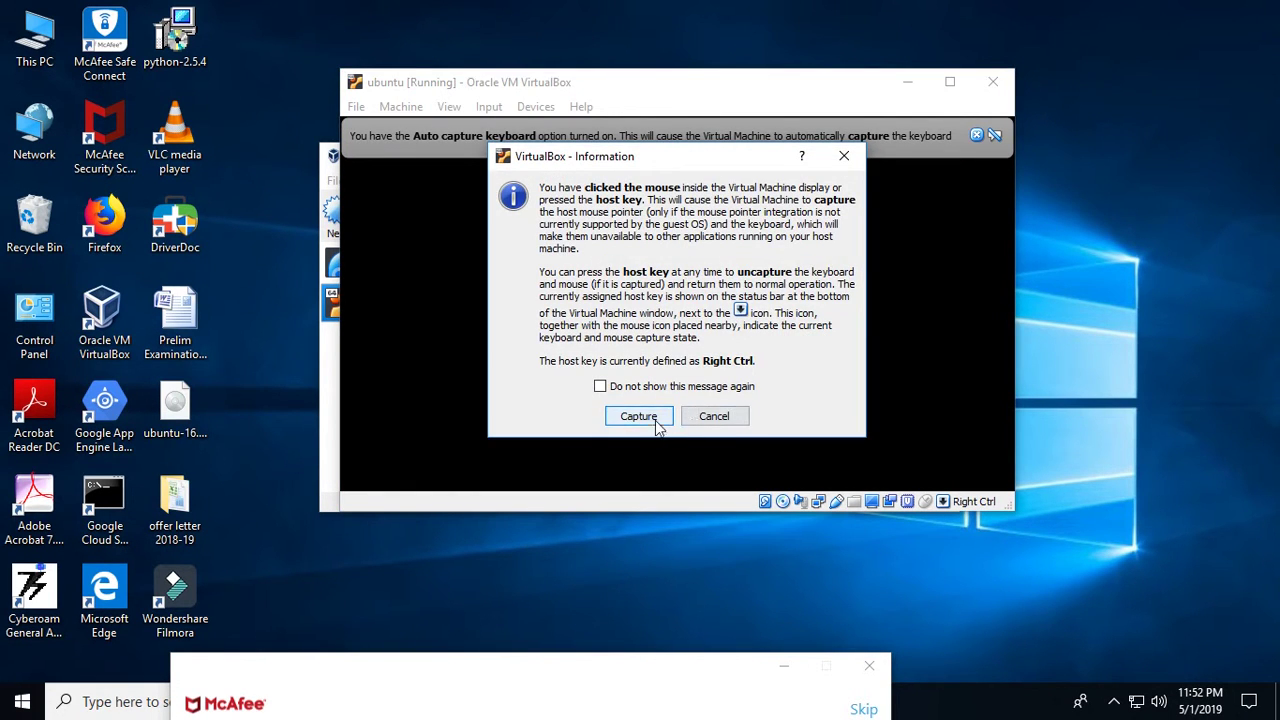
left_click(714, 418)
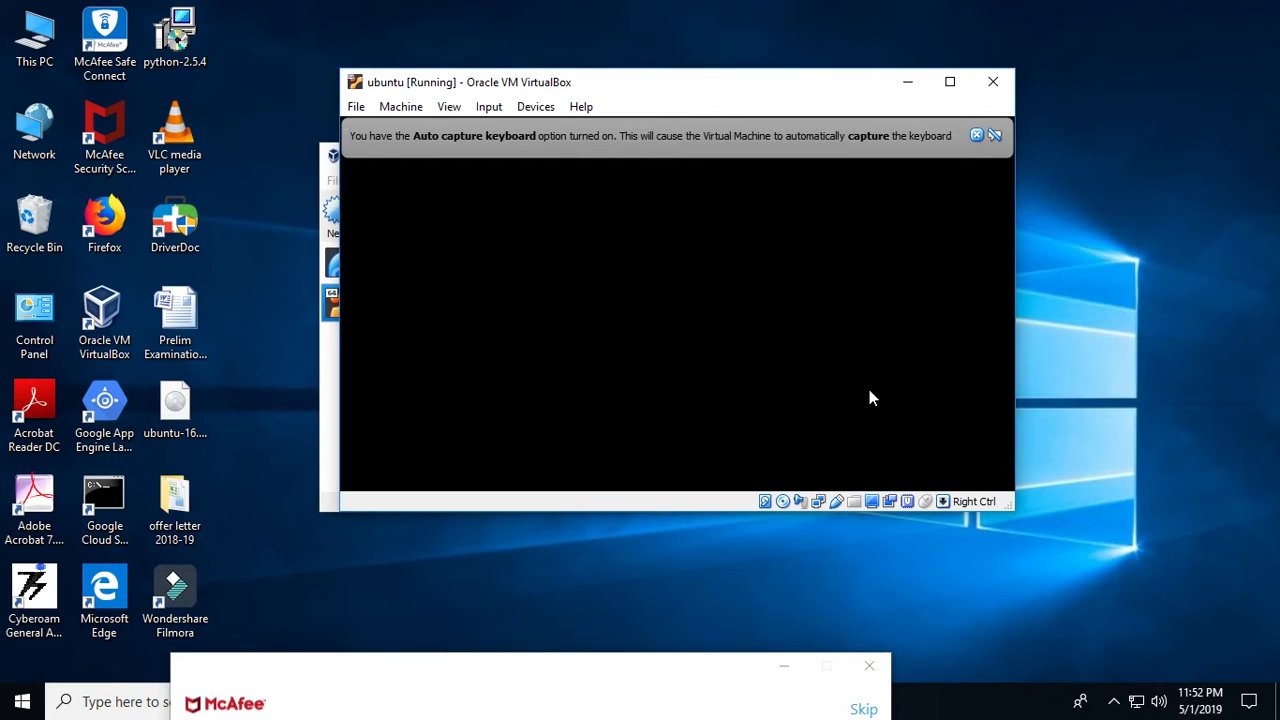
Dismiss the keyboard-capture and mouse-integration notices and let the virtual machine capture input without showing the capture message again
left_click(977, 136)
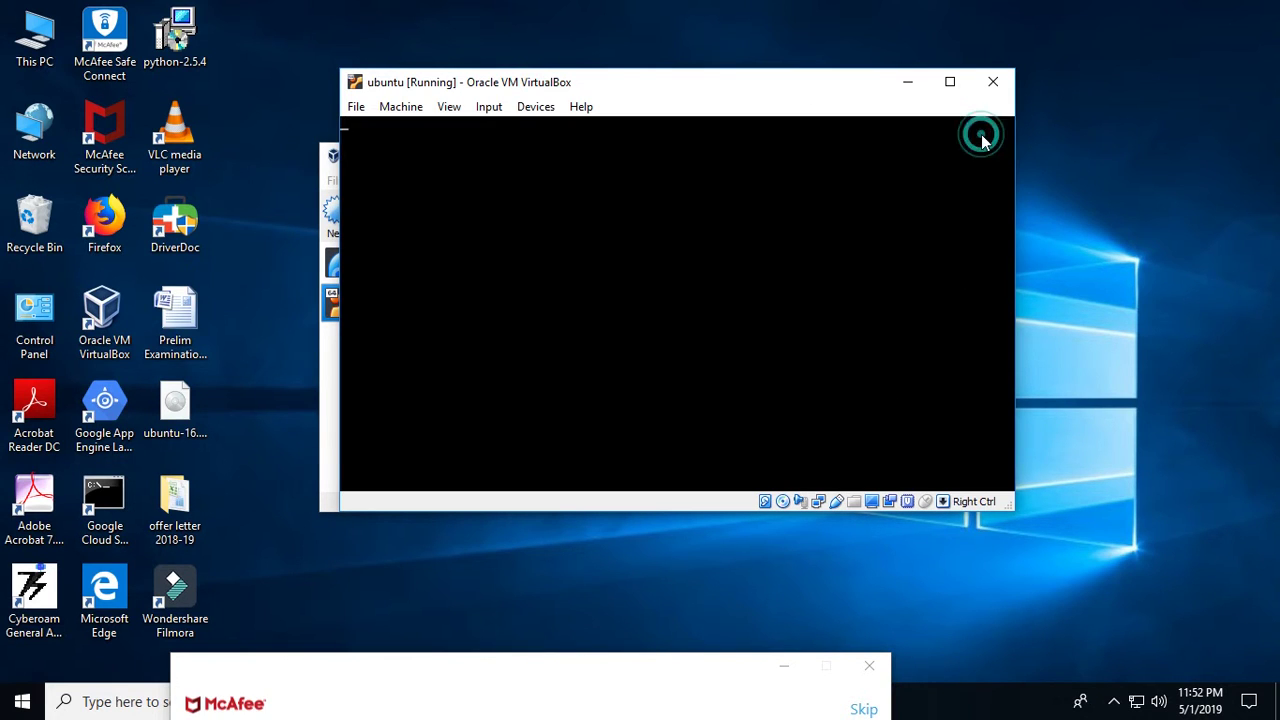
left_click(694, 210)
left_click(598, 386)
left_click(620, 410)
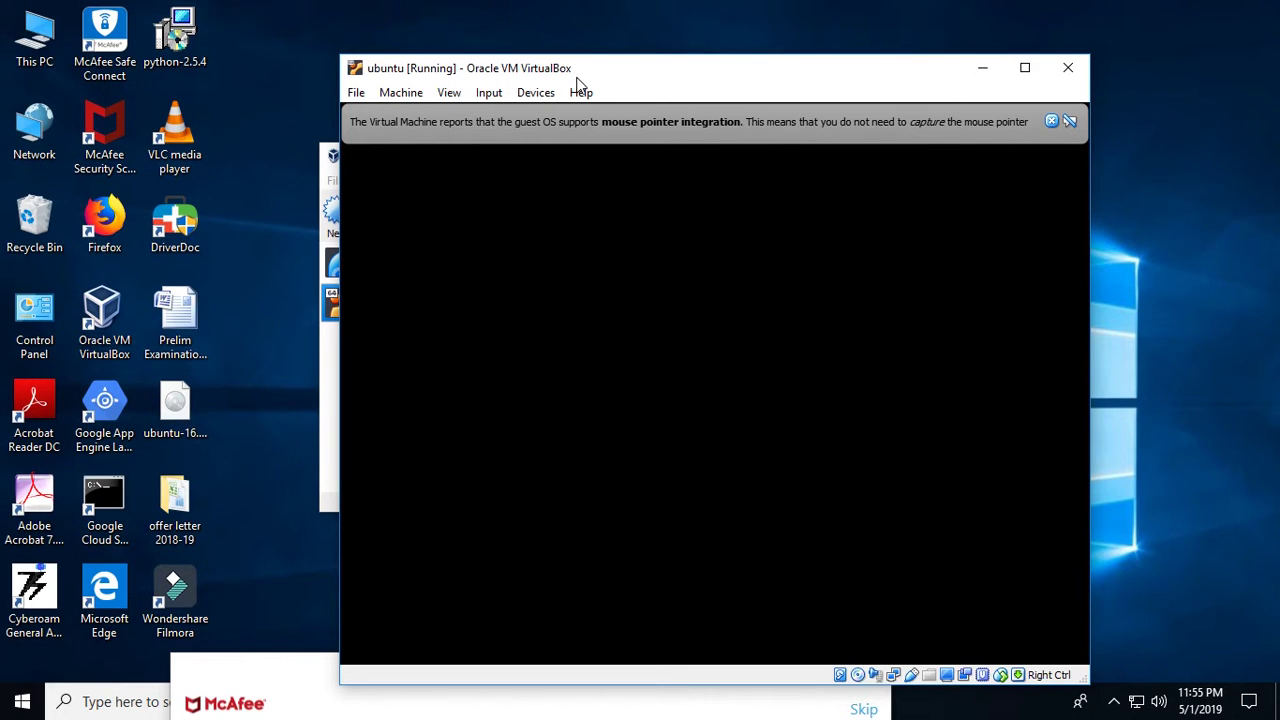
left_click(1051, 121)
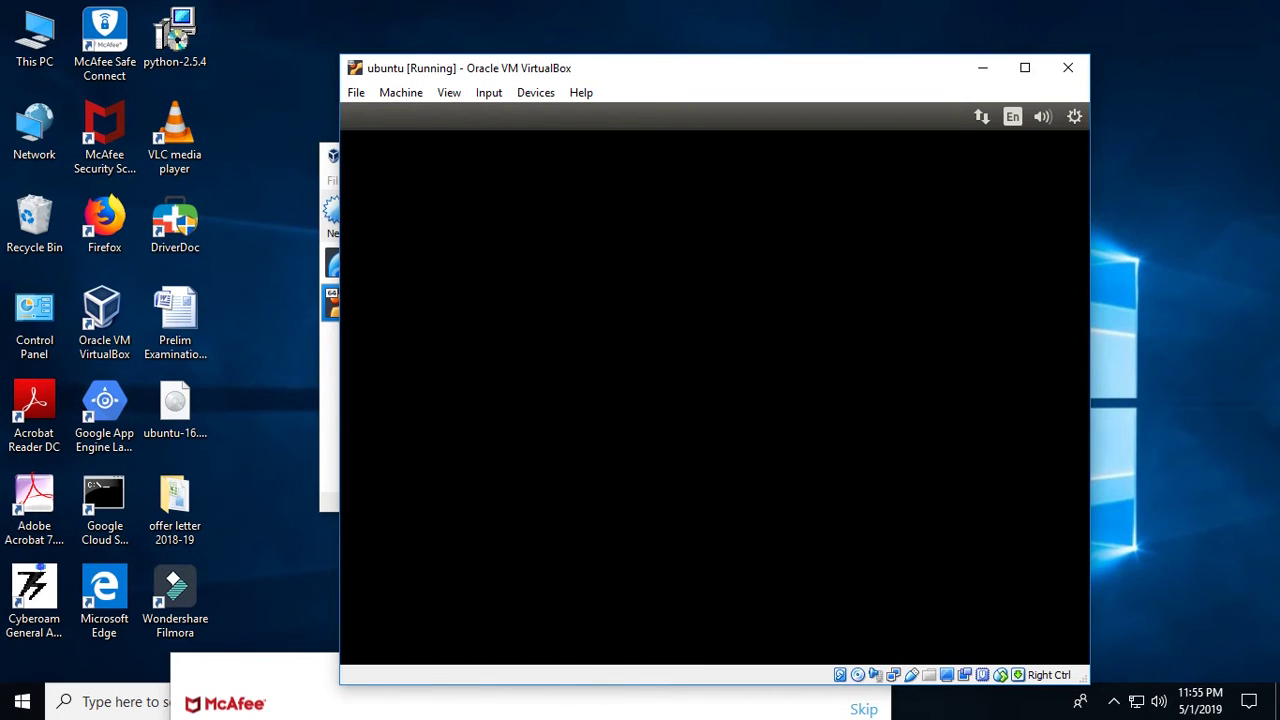
left_click(358, 92)
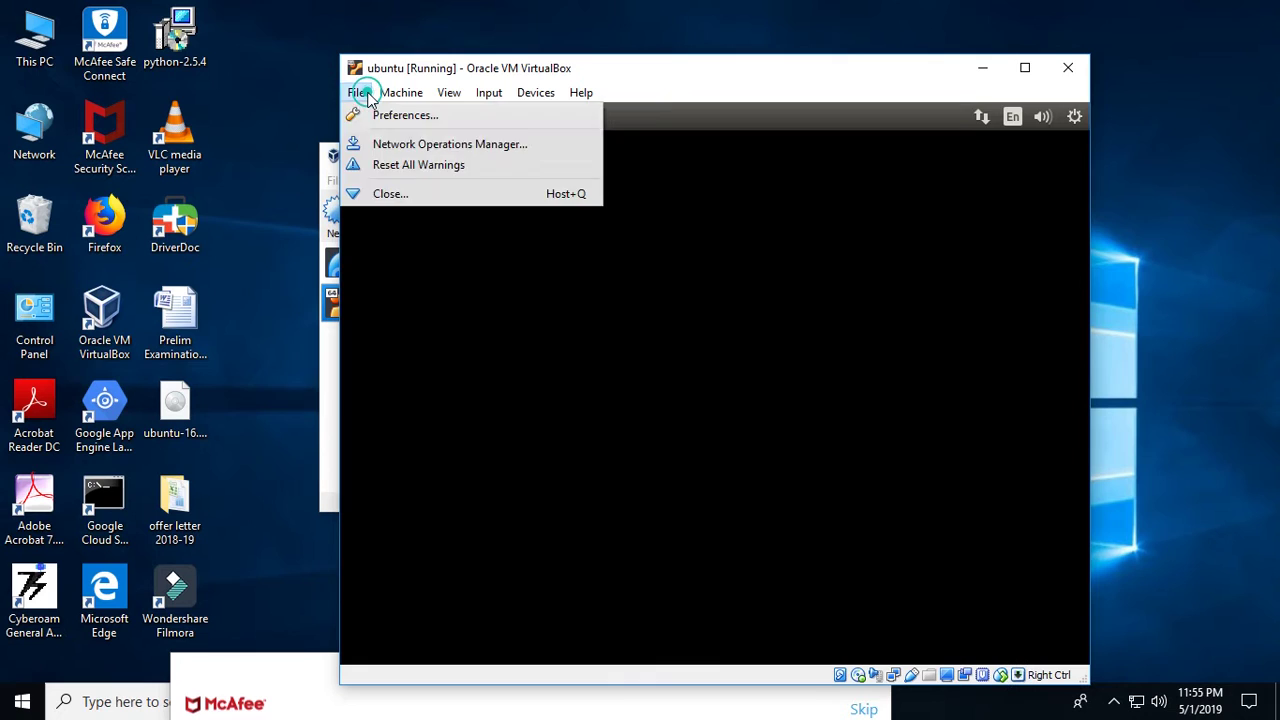
left_click(487, 292)
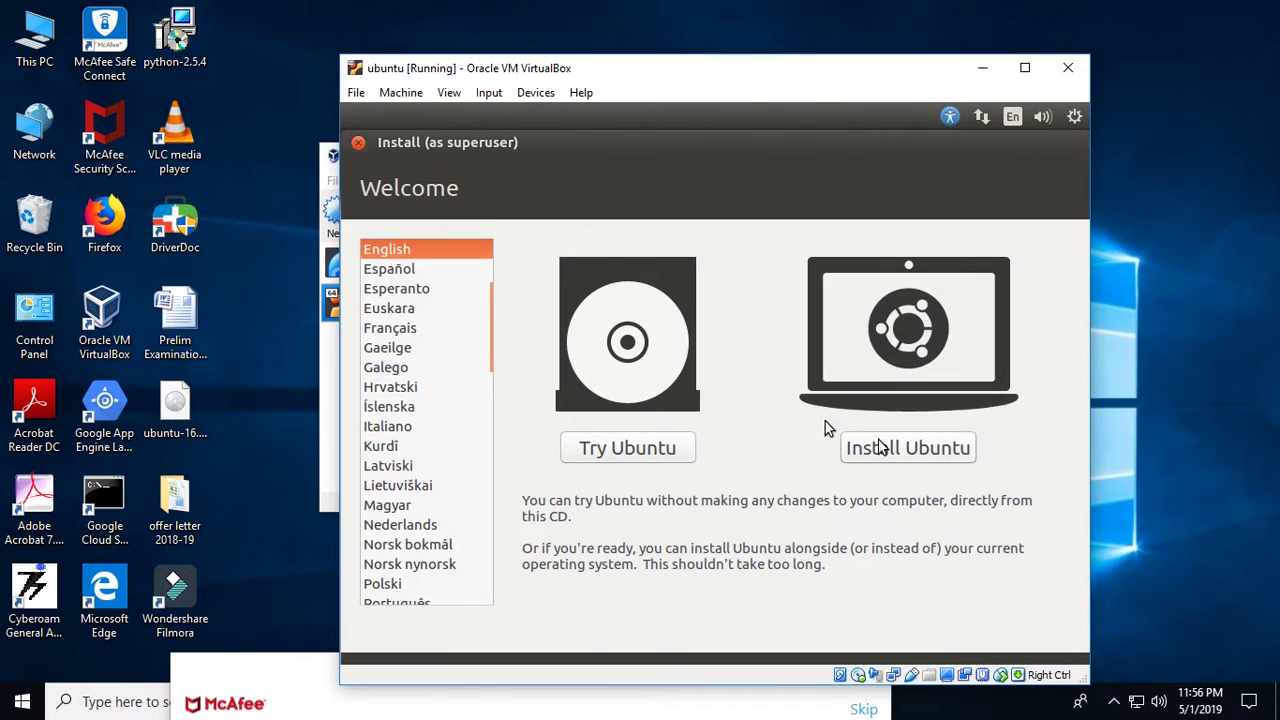
Start installing Ubuntu without third-party software, using the erase-disk installation type, and accept writing the changes to disk
left_click(919, 455)
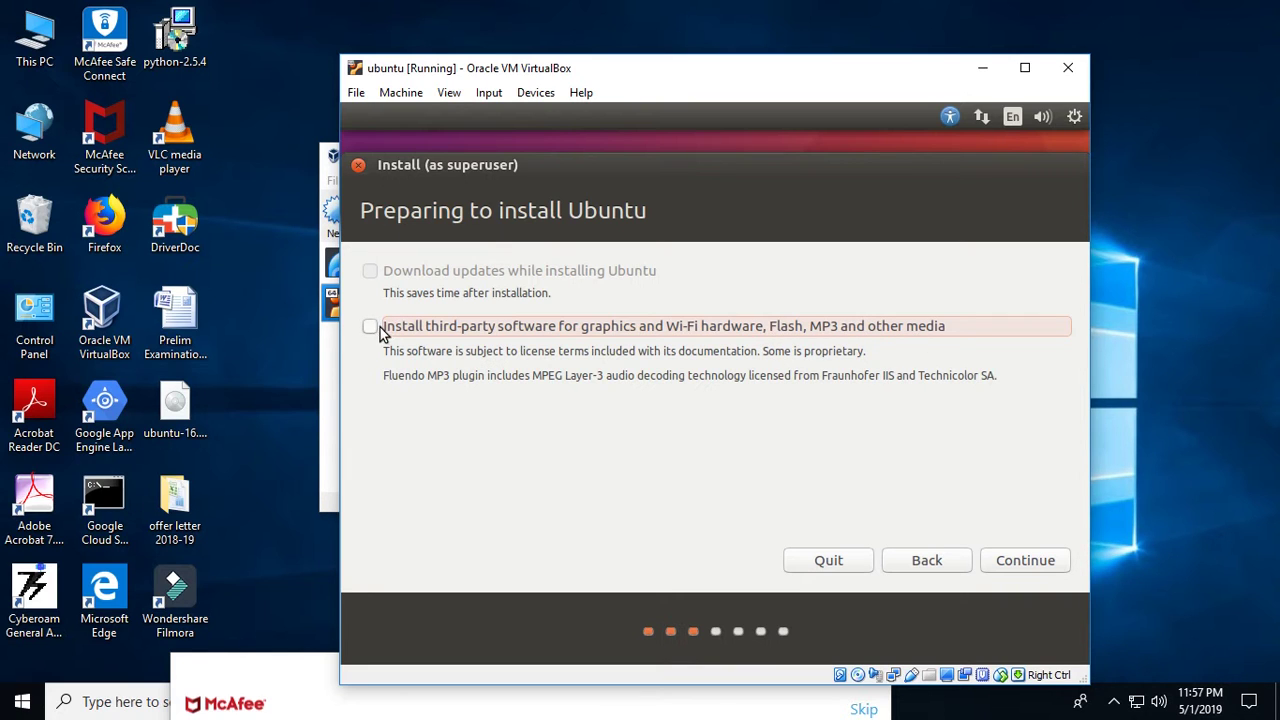
left_click(1034, 565)
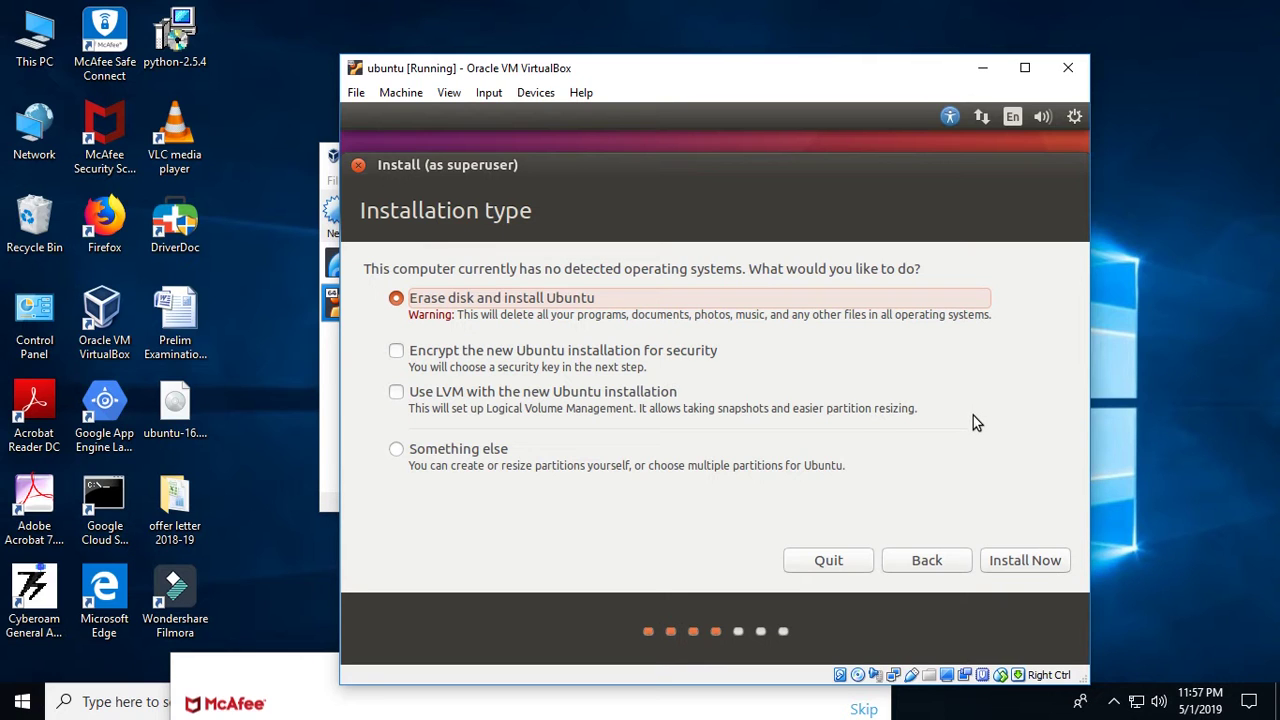
left_click(1015, 561)
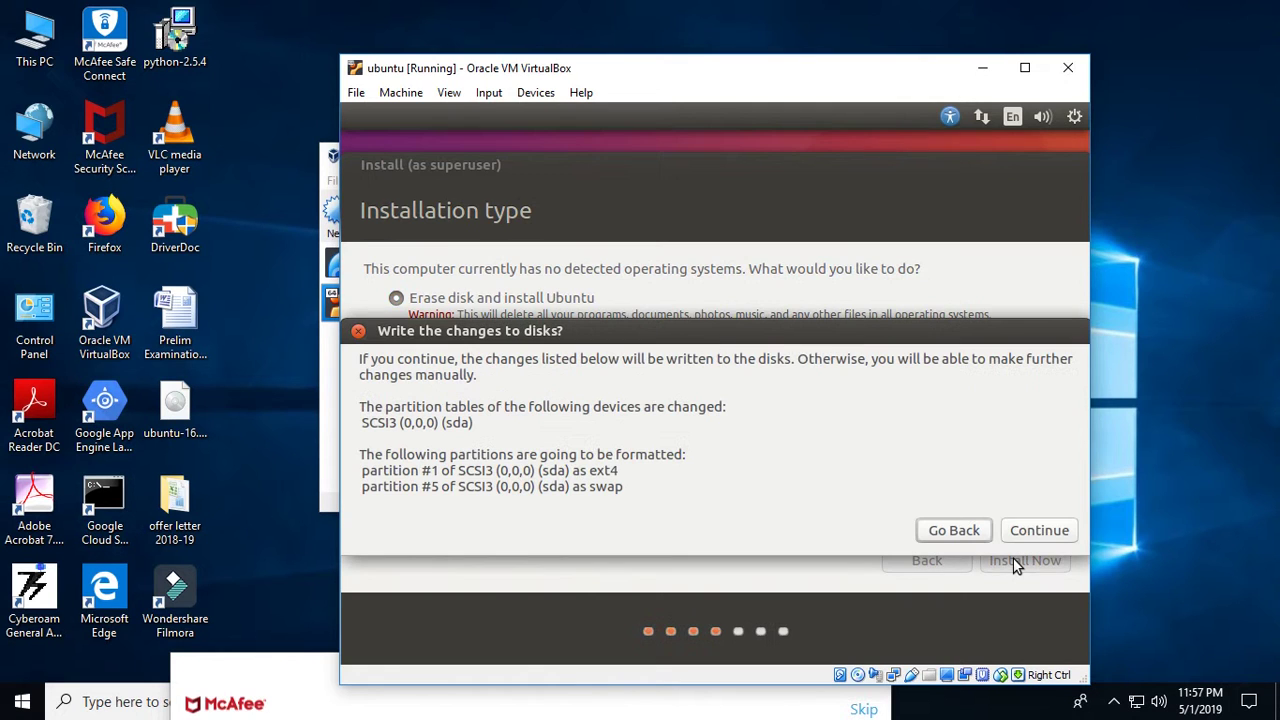
left_click(1041, 531)
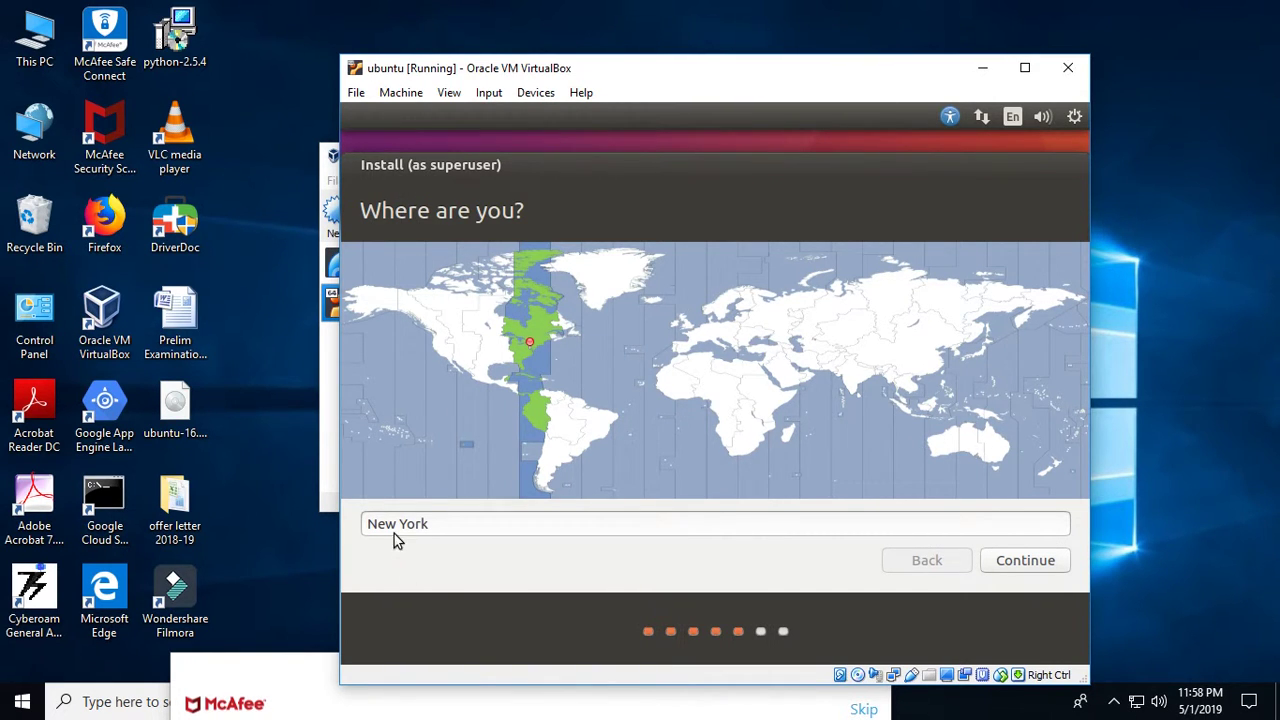
Accept New York as the location and English (US) as the keyboard layout, maximizing the virtual machine window
left_click(1037, 562)
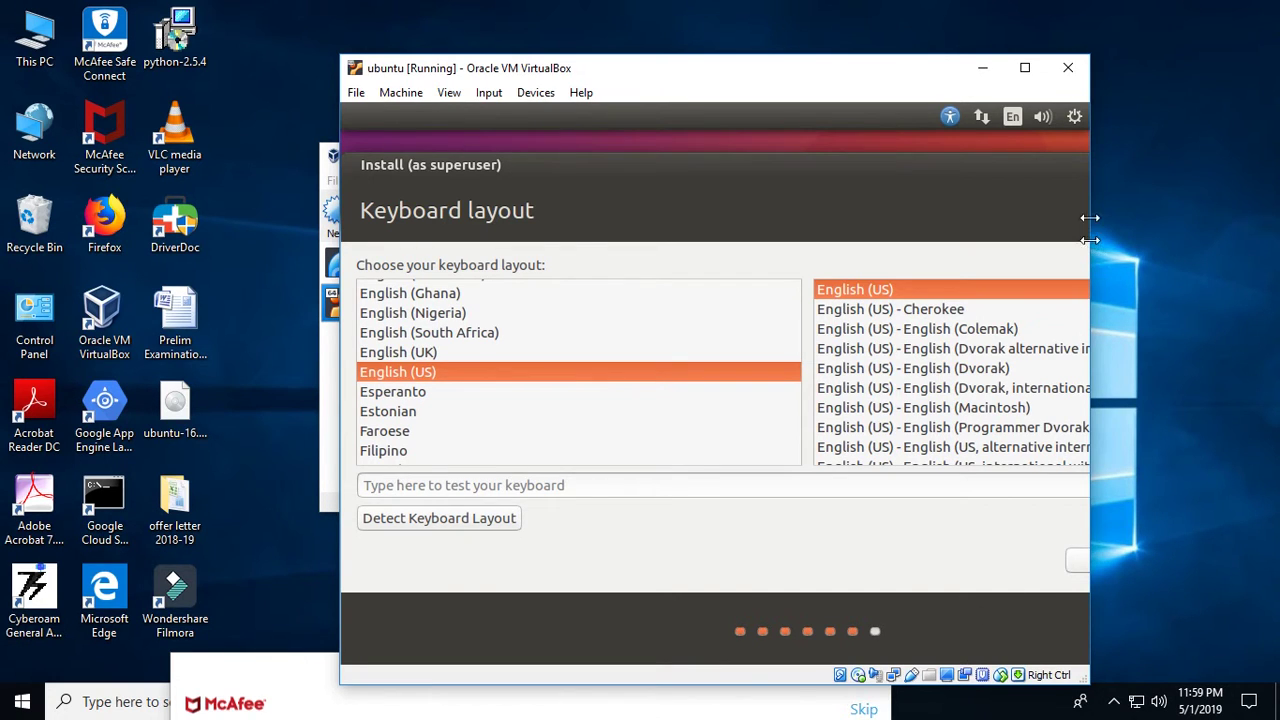
left_click(1024, 67)
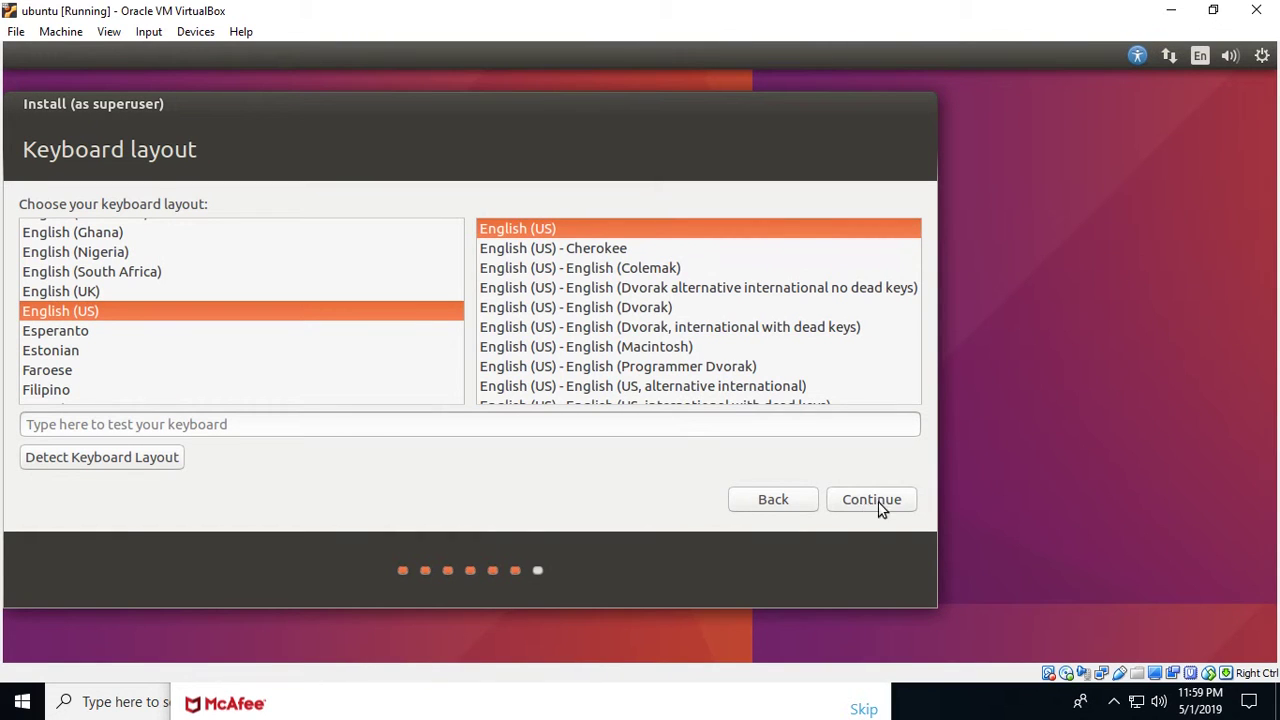
left_click(880, 502)
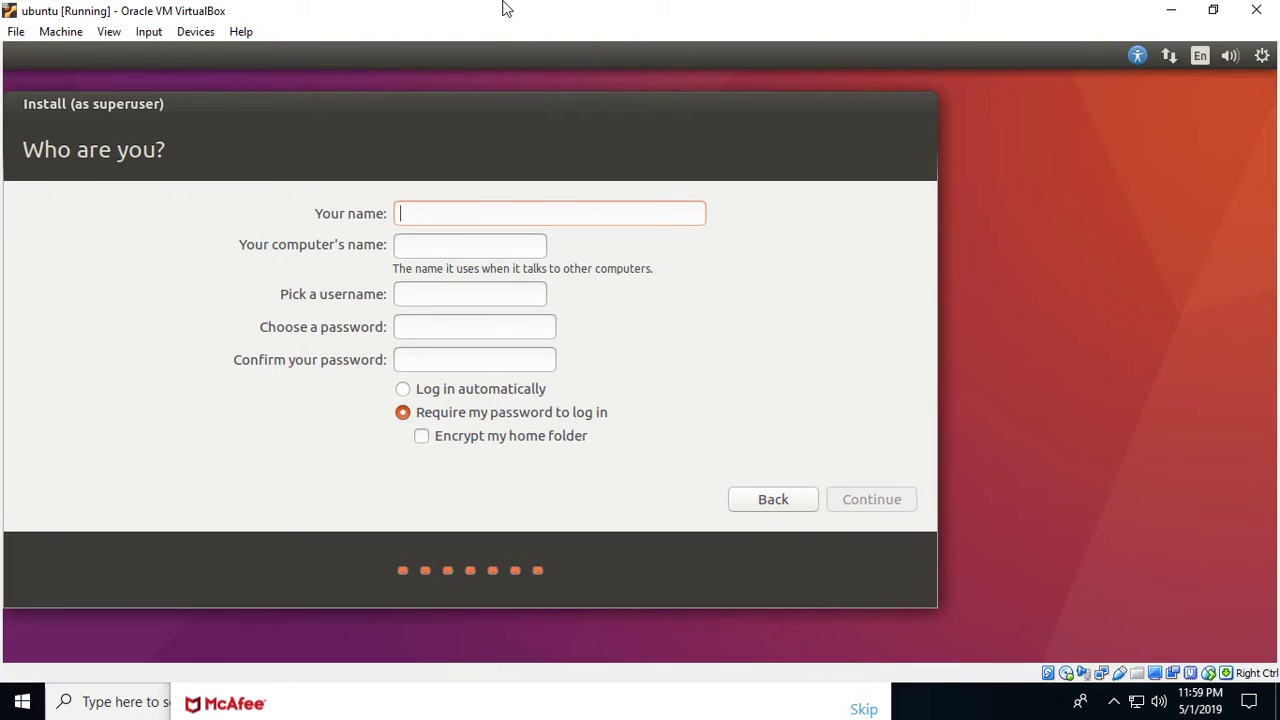
Enter the user's name for the new Ubuntu account and go to the password field
type("shubha")
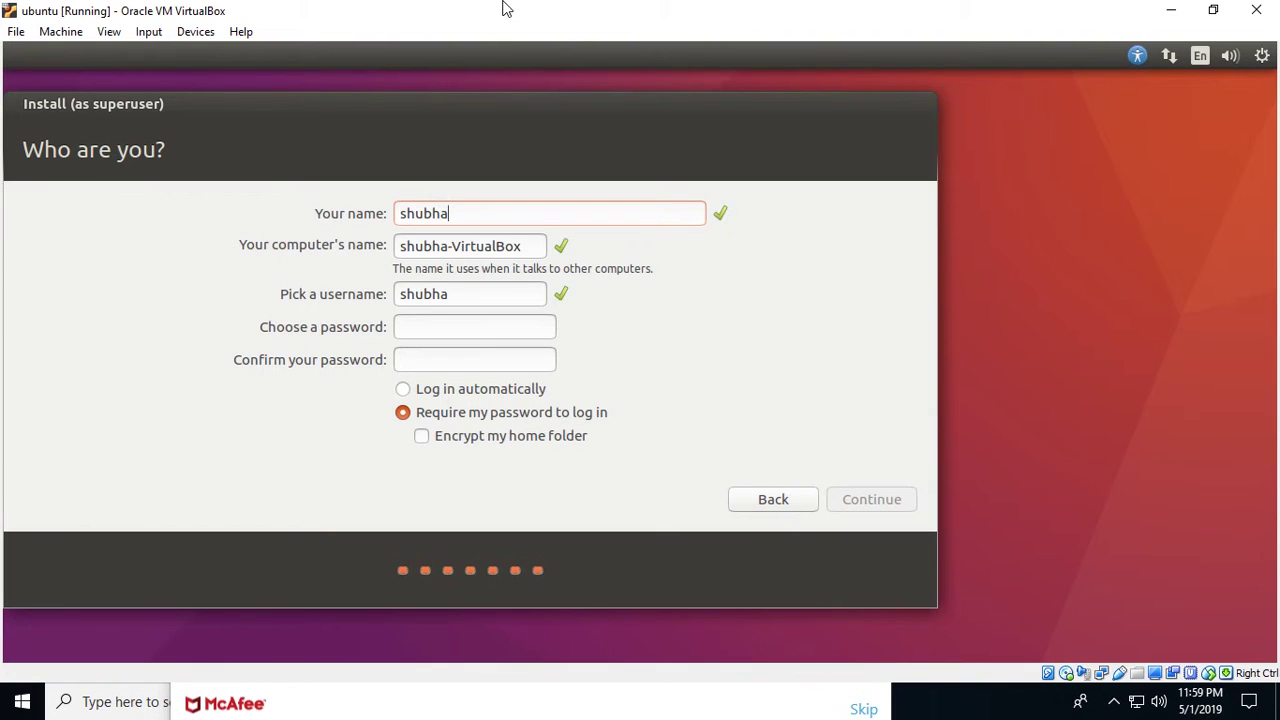
left_click(426, 334)
type("******")
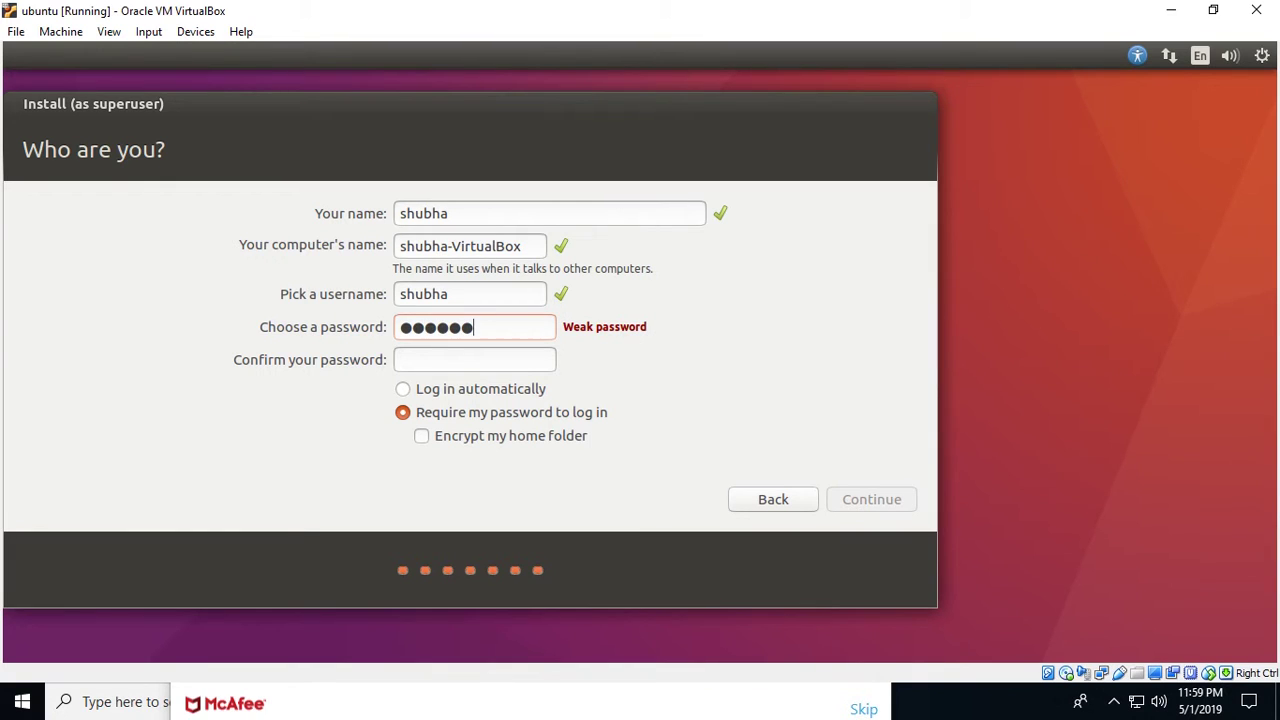
key("BackSpace")
key("BackSpace")
key("BackSpace")
key("BackSpace")
key("BackSpace")
key("BackSpace")
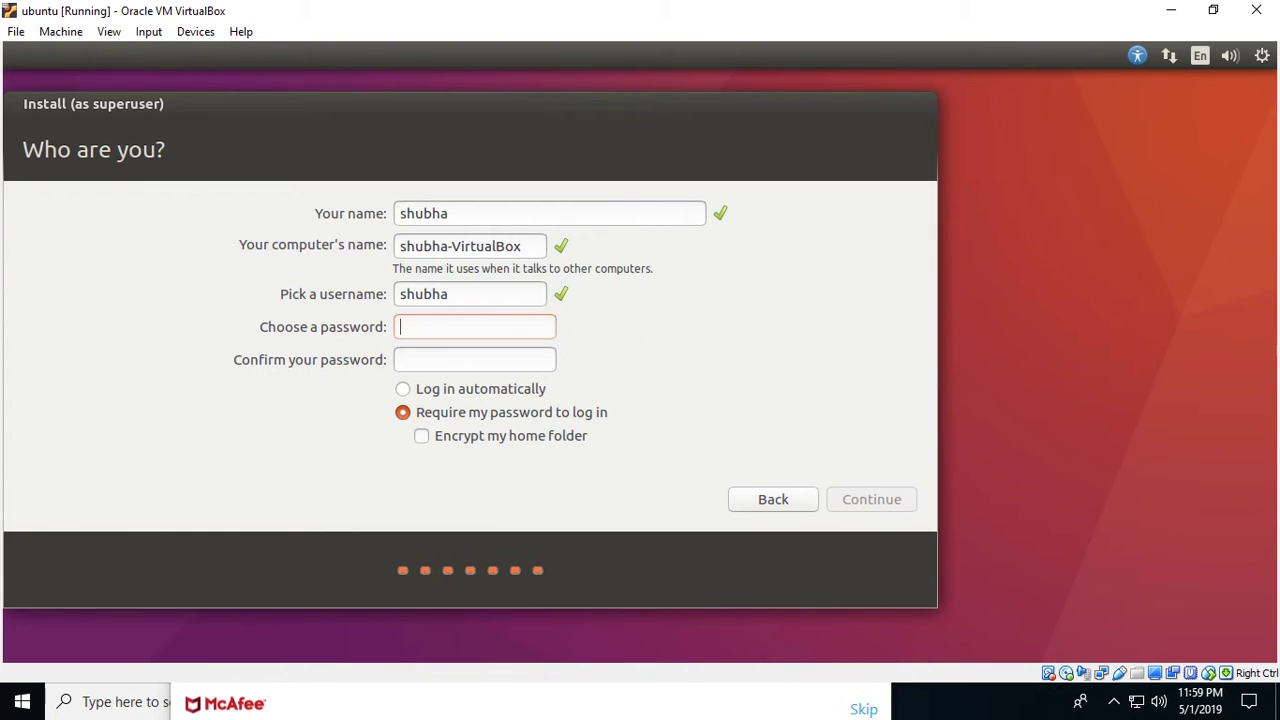
Enter and confirm the account password, keep the password required at login, and continue the installation
type("******")
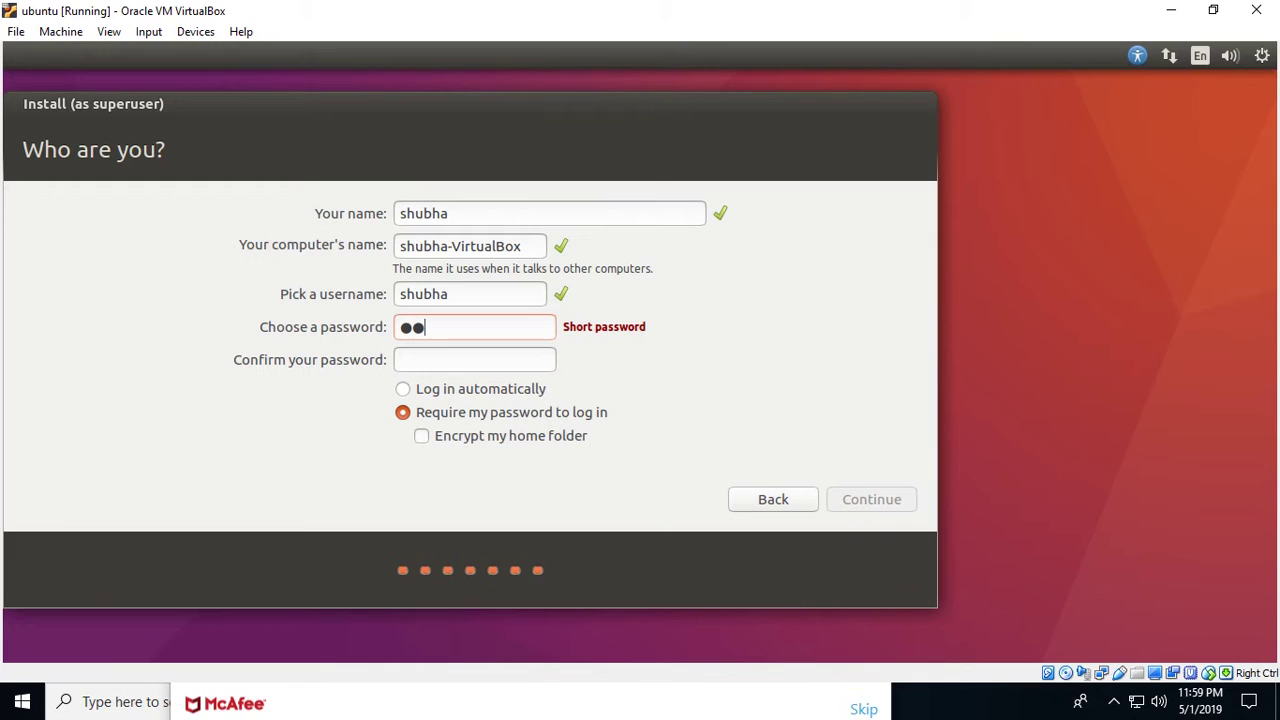
left_click(439, 361)
type("******")
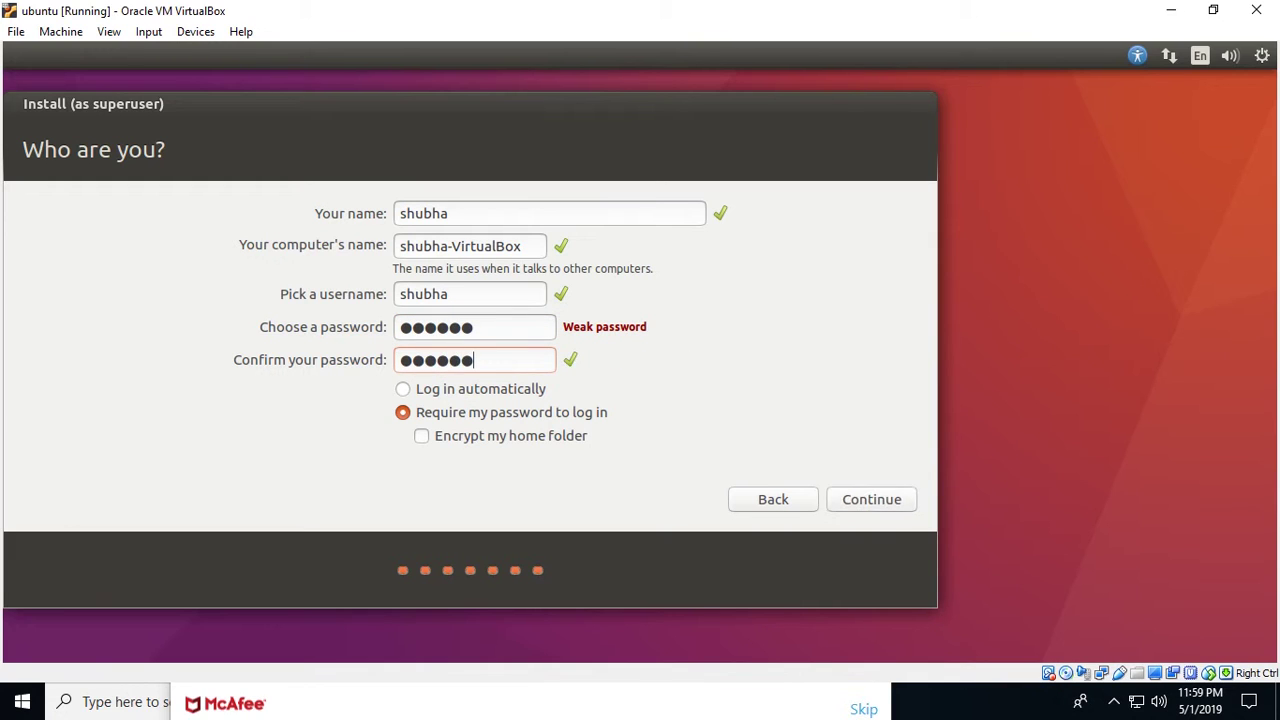
left_click(881, 498)
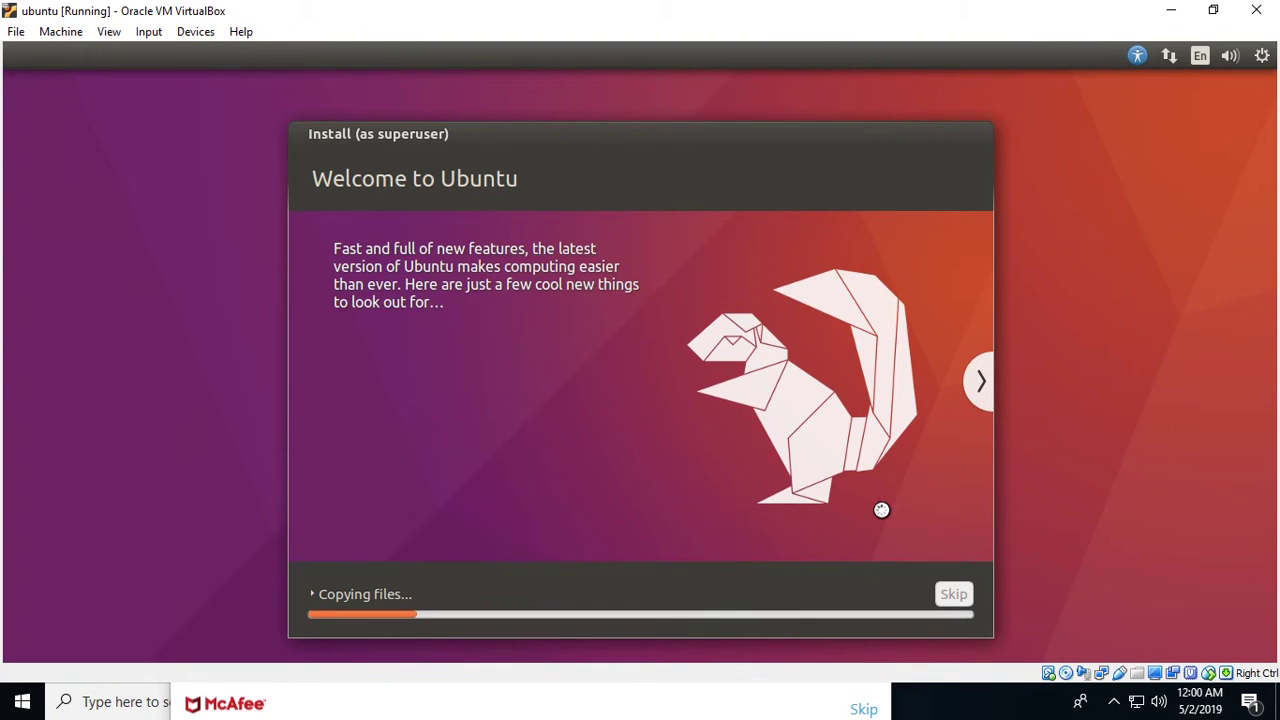
Browse the installer's feature slides while the files copy and dismiss the storage sense notification
left_click(985, 385)
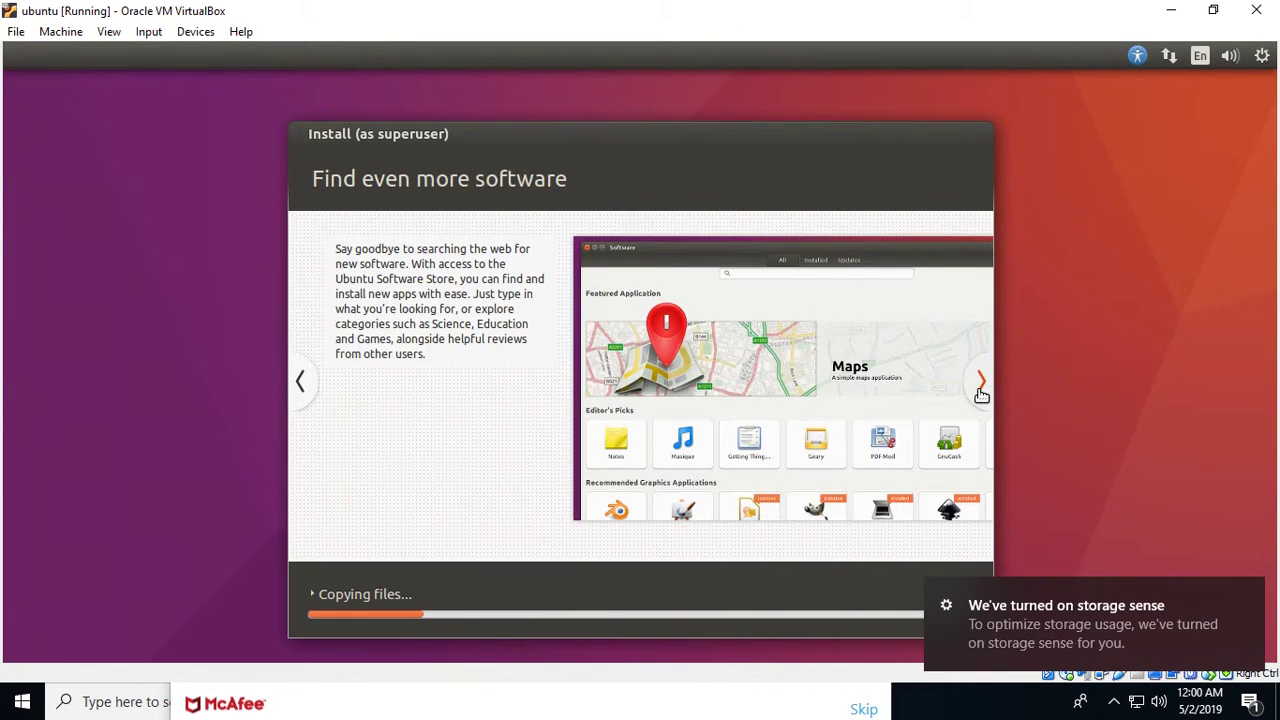
left_click(981, 390)
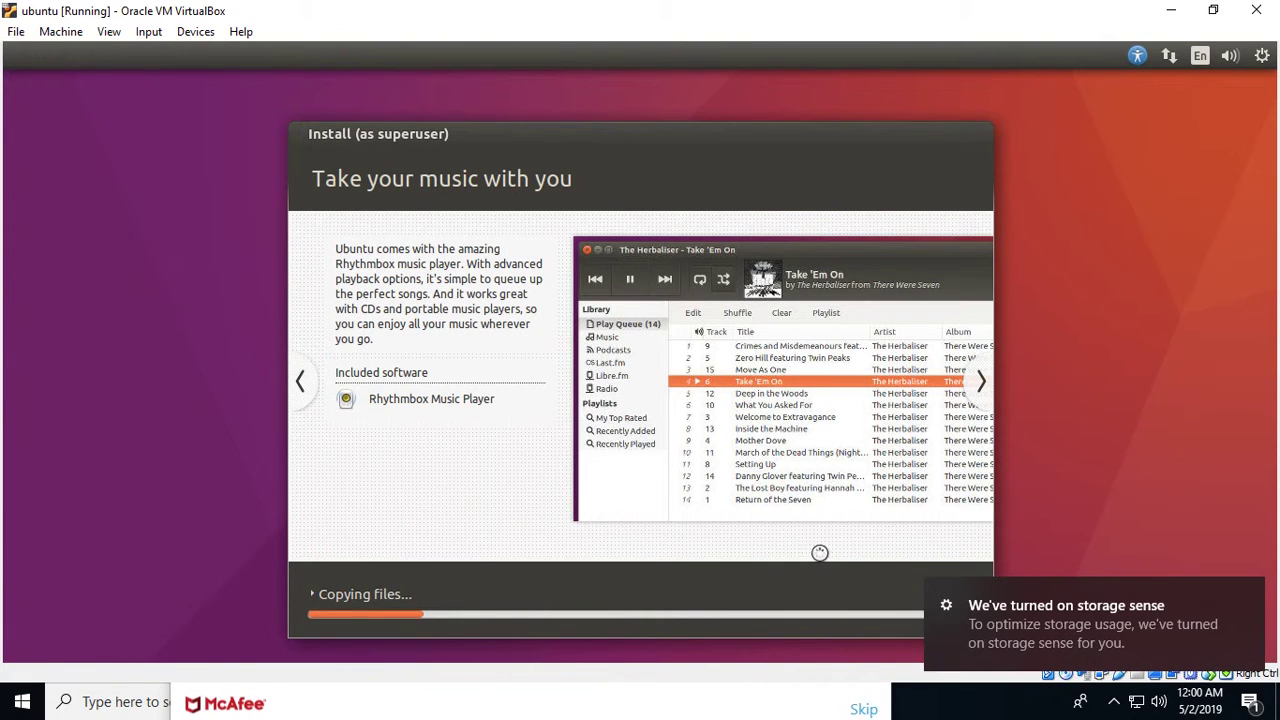
mouse_move(1077, 590)
left_click(1248, 597)
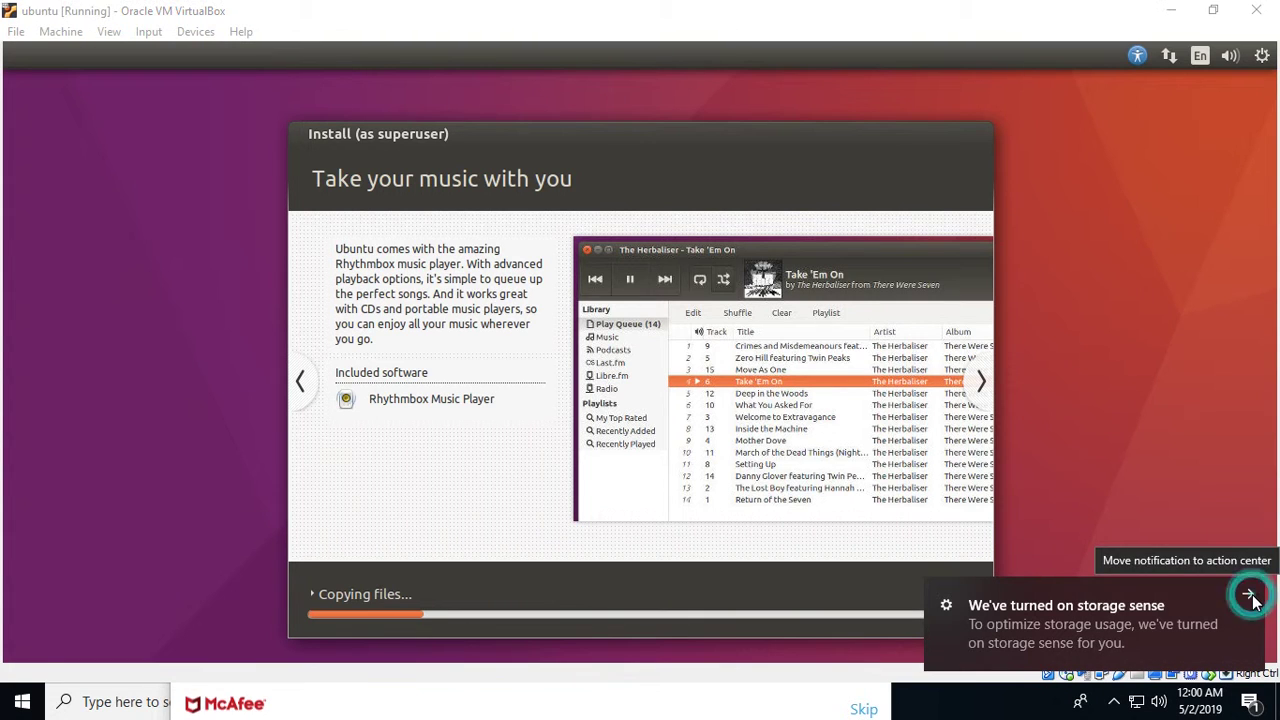
left_click(1248, 597)
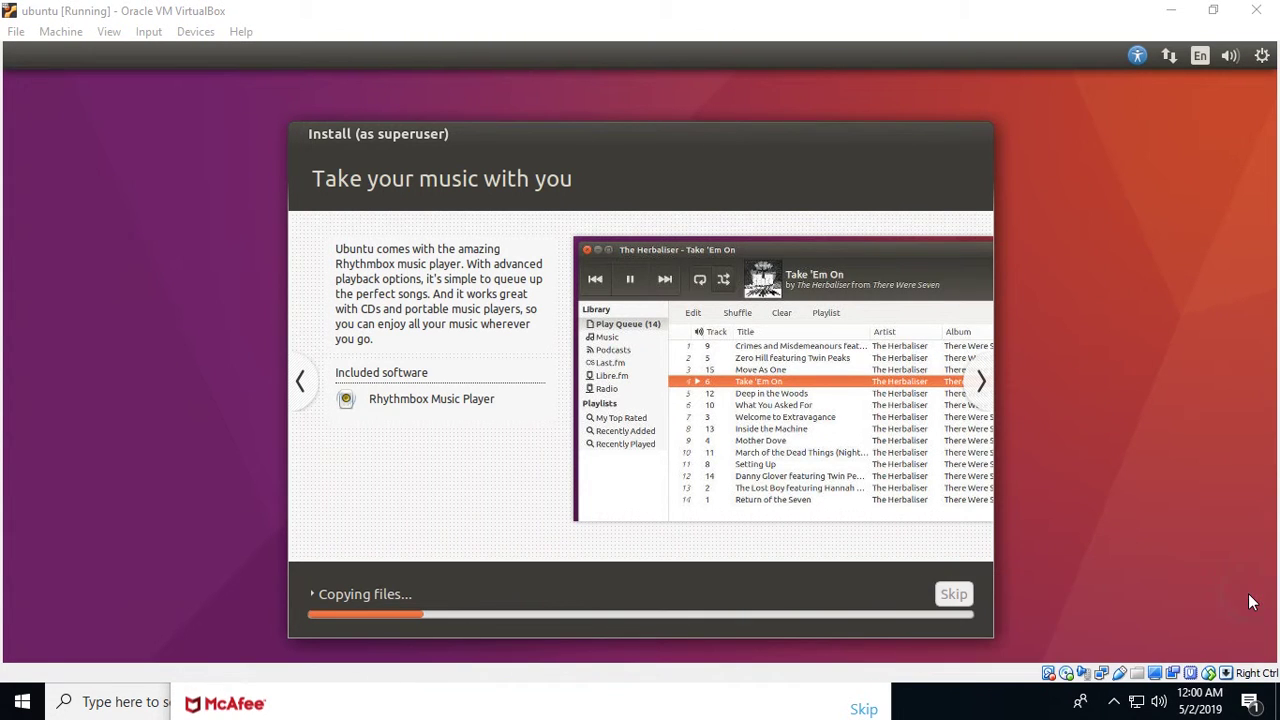
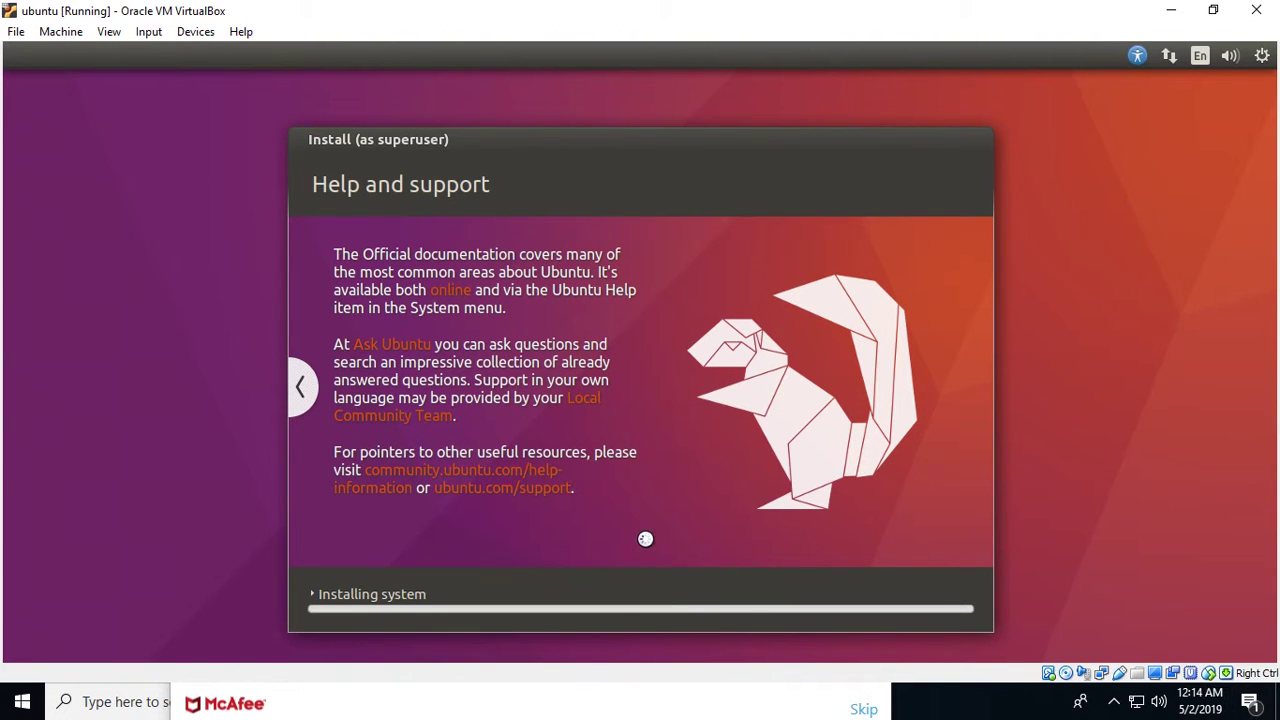
Open the Windows action center and remove the storage sense notification from it
left_click(404, 610)
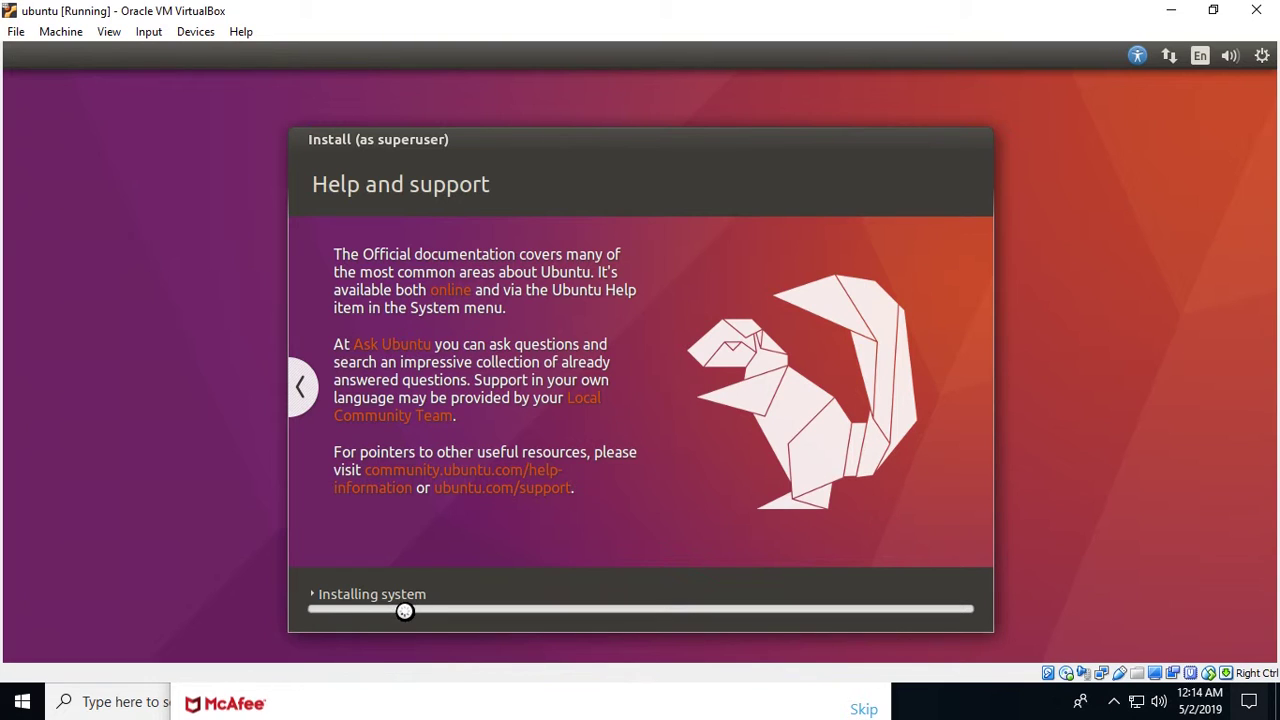
key("super+a")
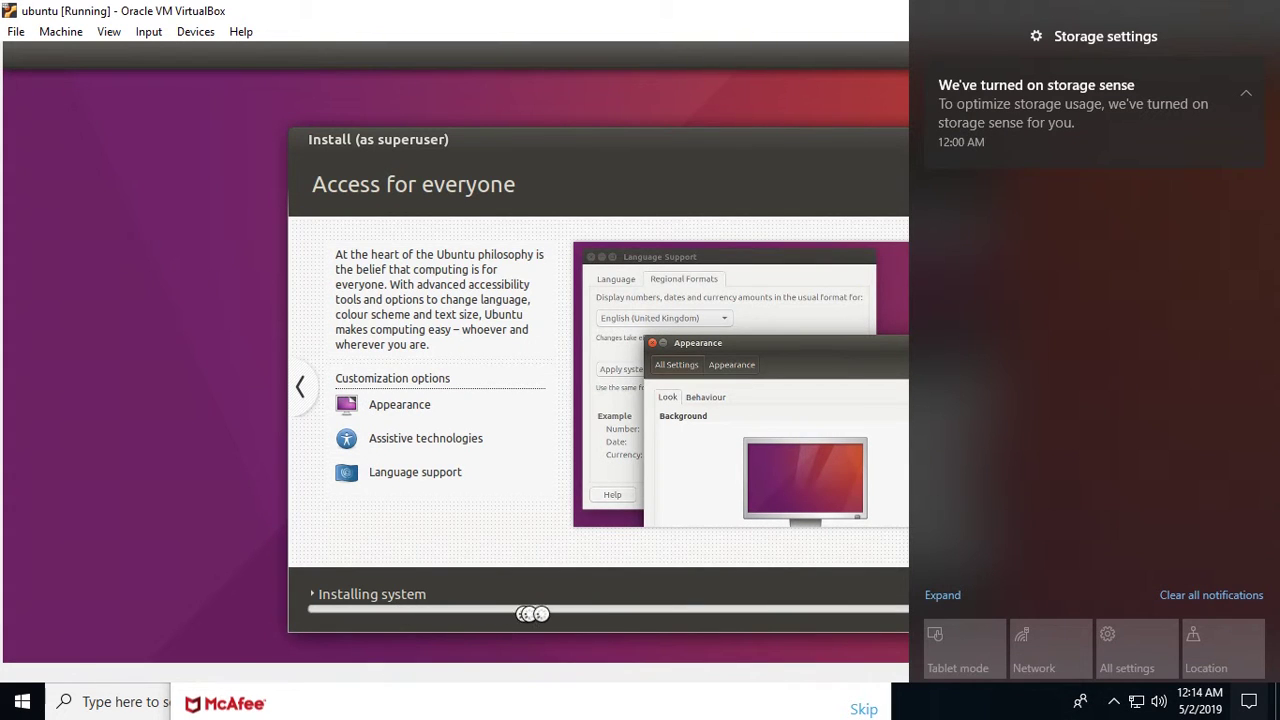
left_click(1248, 94)
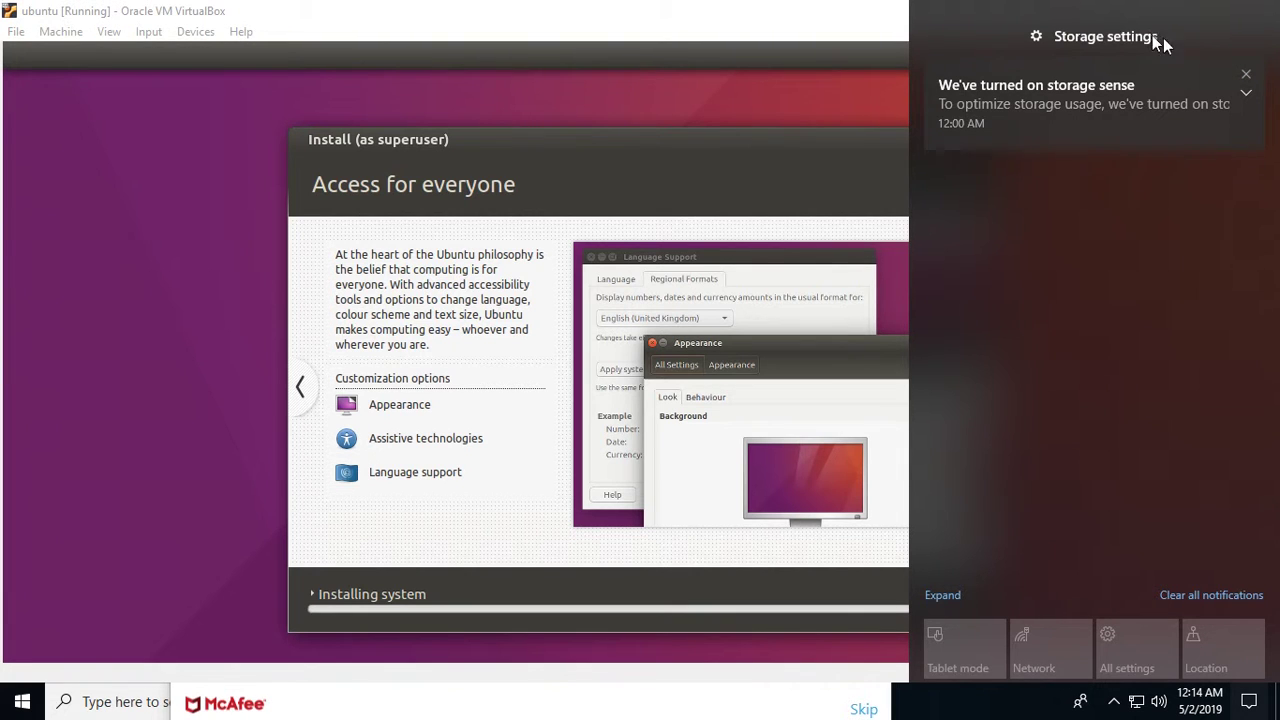
left_click(1246, 76)
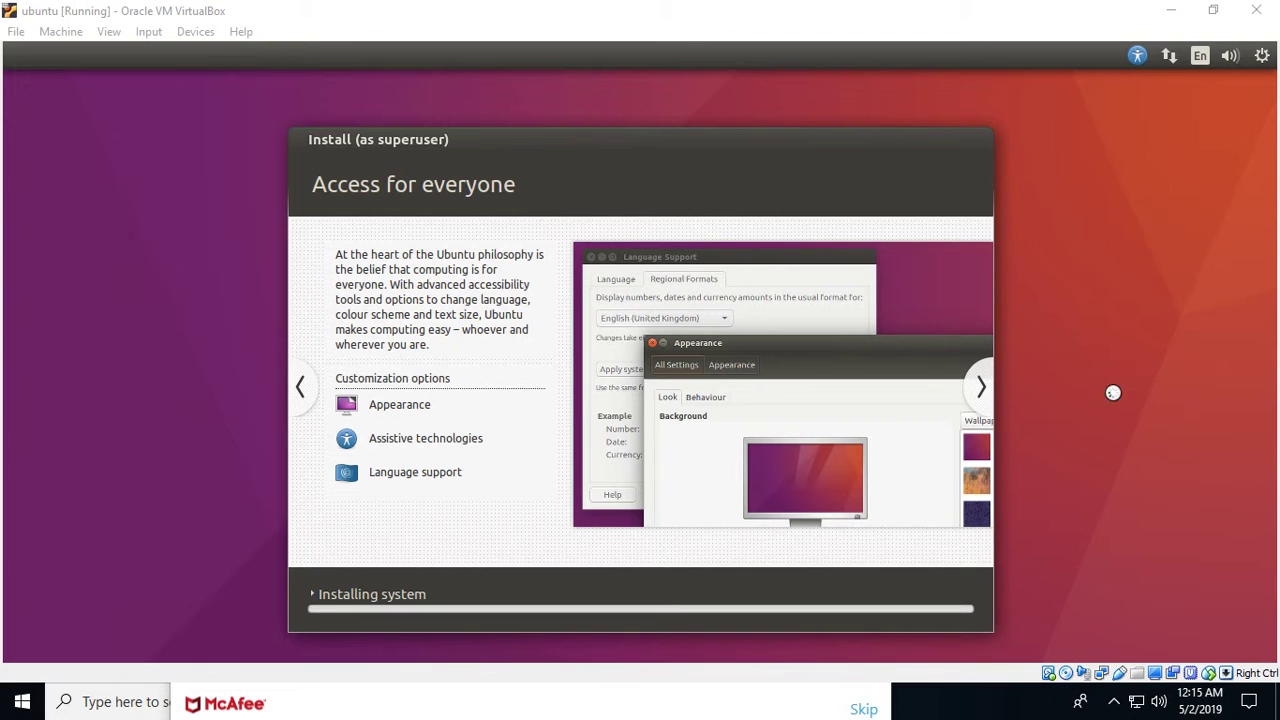
Advance the installer's slides past Access for everyone and restart the virtual machine once the installation is complete
left_click(981, 387)
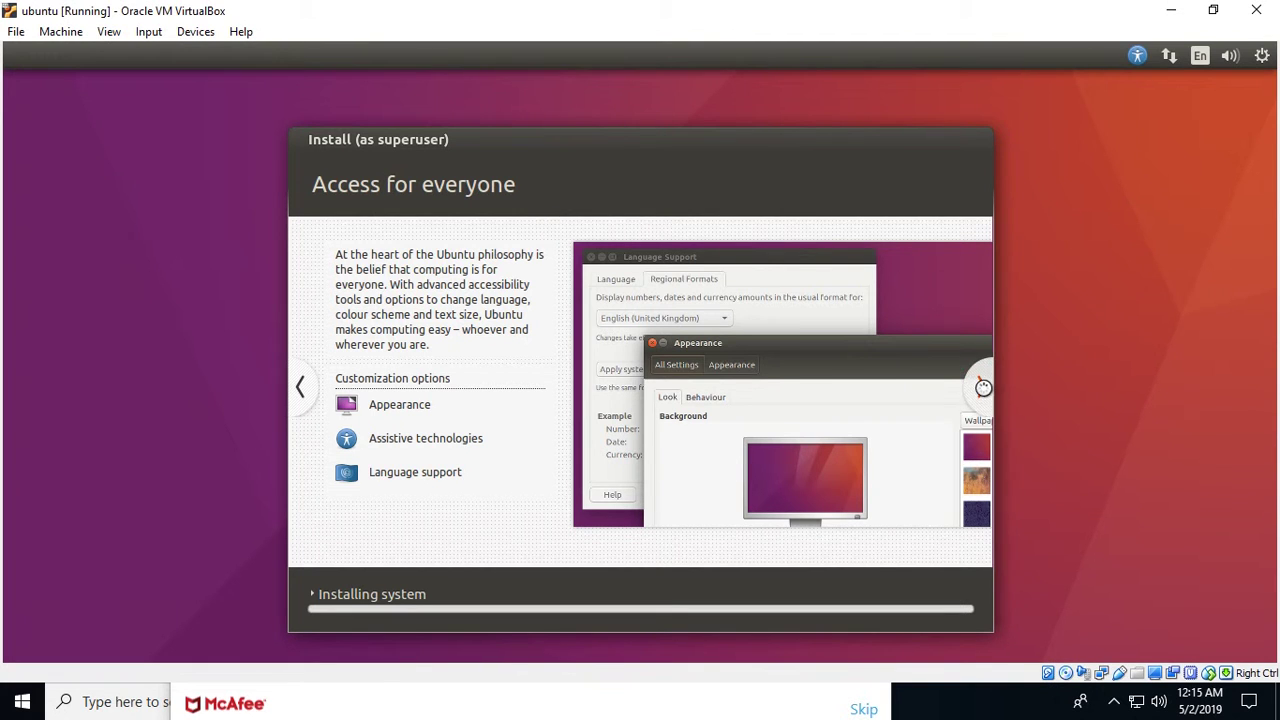
left_click(983, 387)
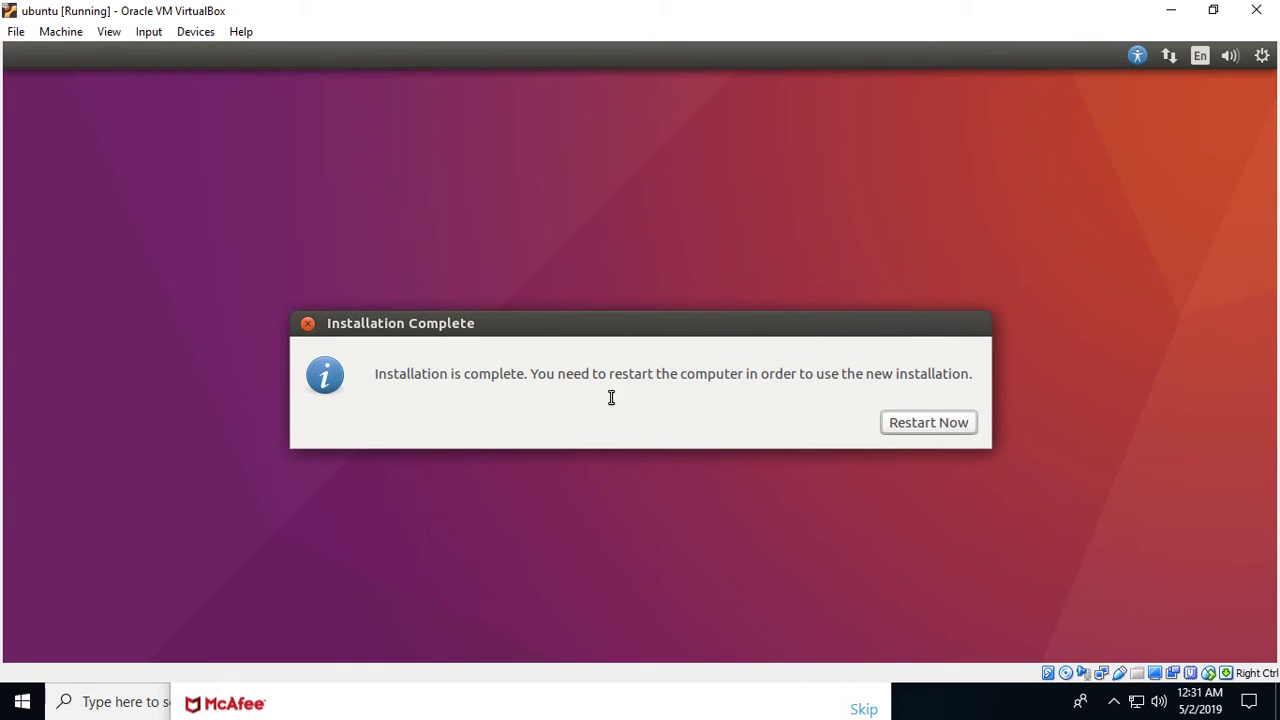
left_click(931, 425)
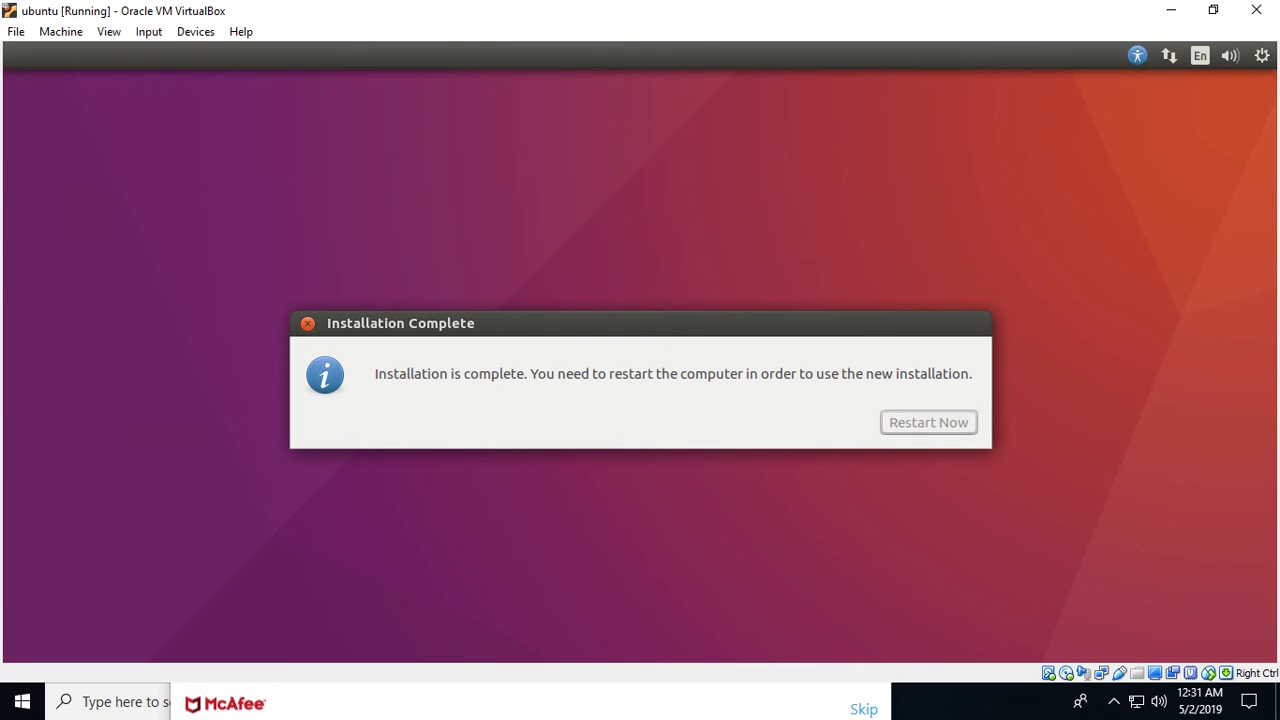
Minimize the ubuntu machine and VirtualBox Manager windows, and launch Wondershare Filmora from the desktop
left_click(1173, 15)
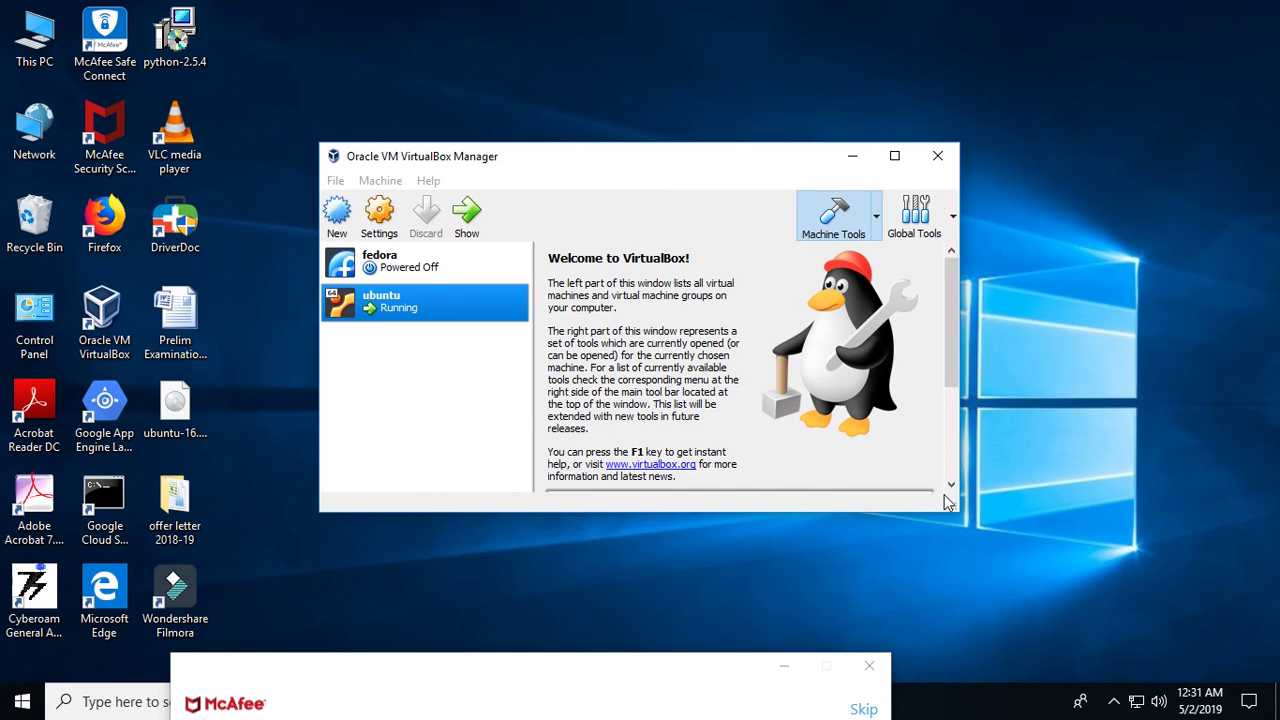
left_click(852, 156)
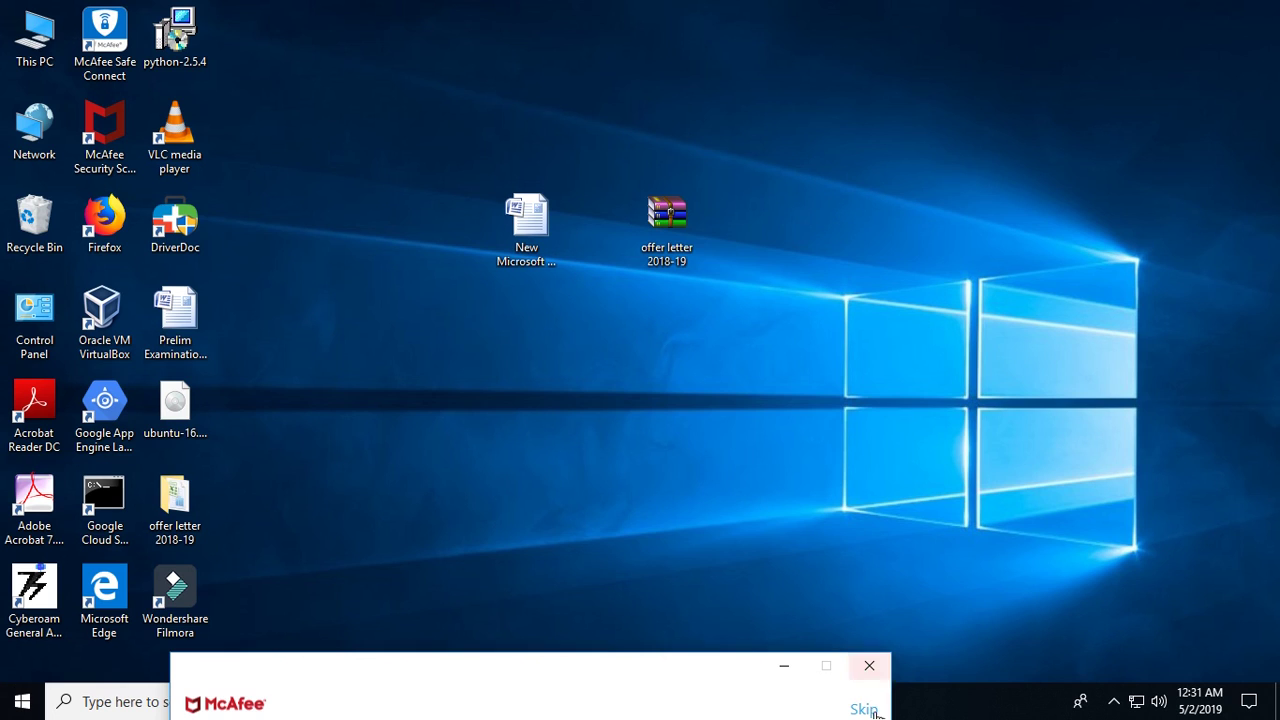
double_click(175, 585)
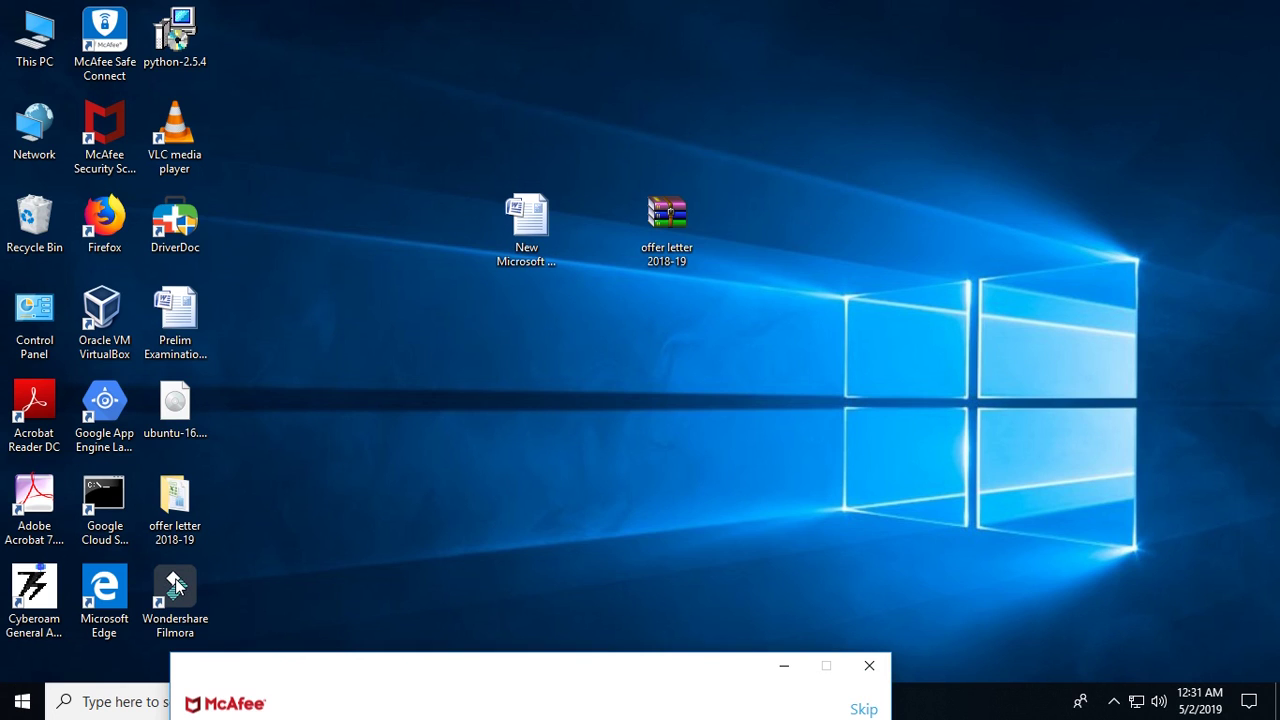